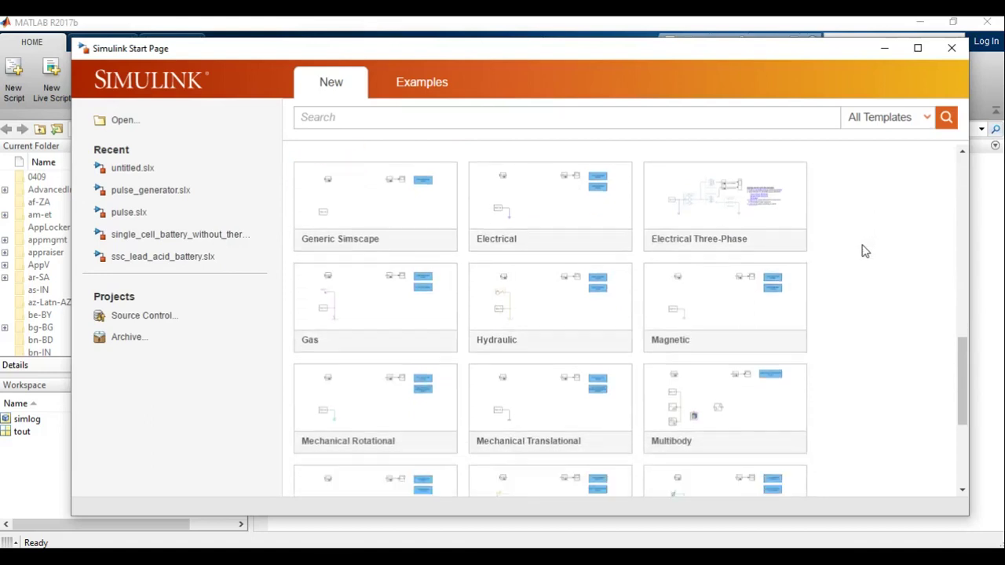
Step: Create a new Generic Simscape model from the Start Page and move its window up-left
scroll(825, 215, up, 2)
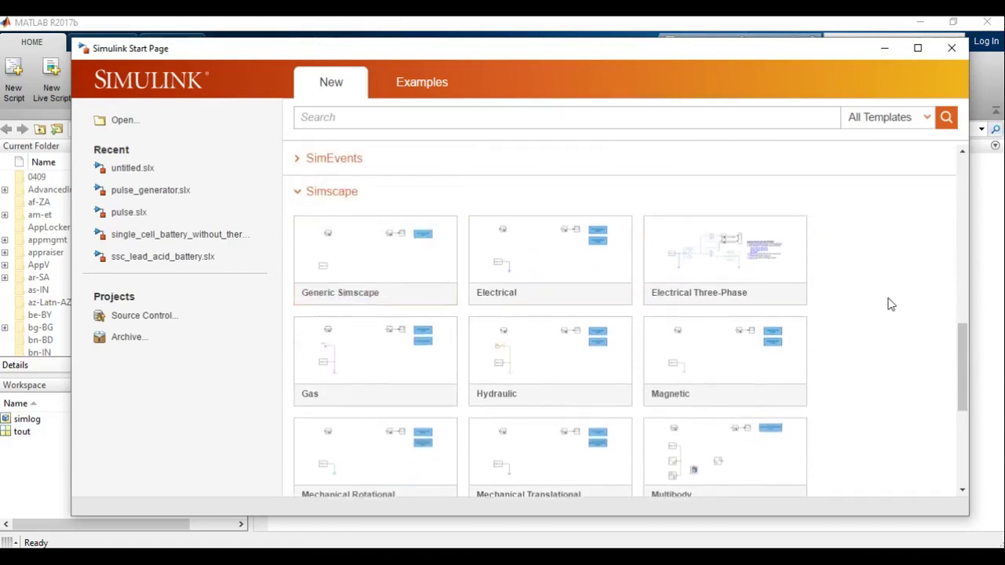
scroll(854, 280, down, 3)
scroll(852, 287, down, 2)
scroll(849, 296, up, 6)
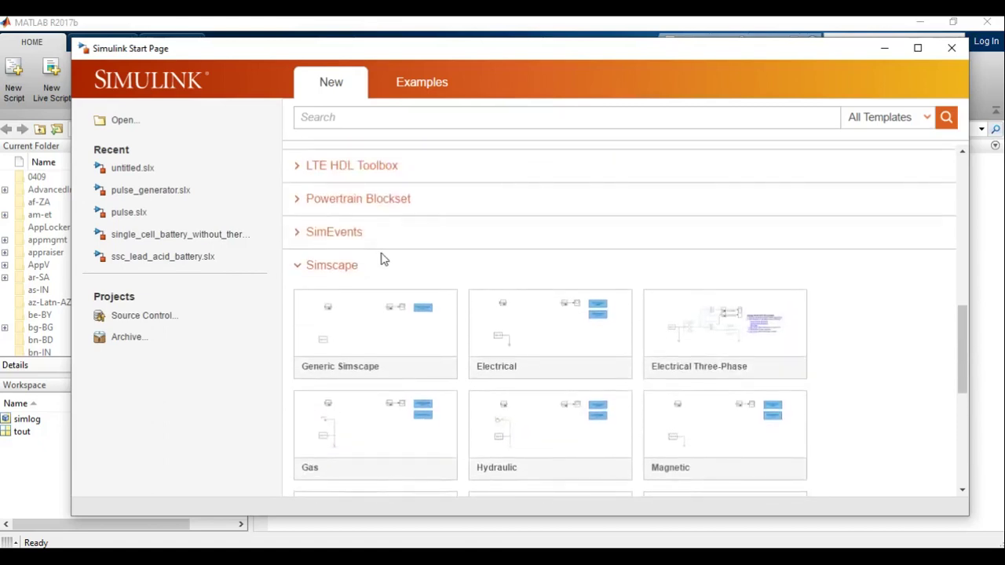
mouse_move(381, 330)
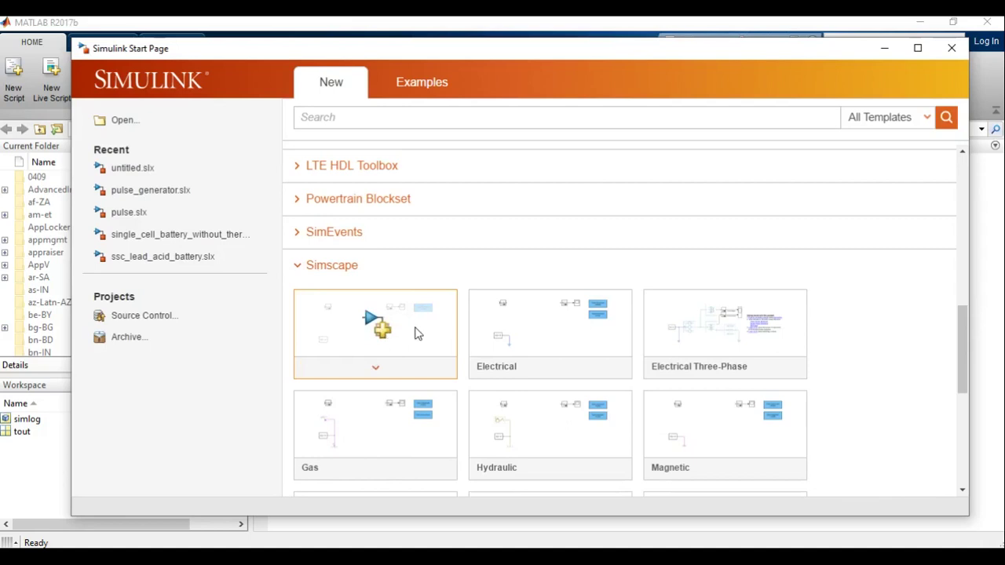
click(416, 334)
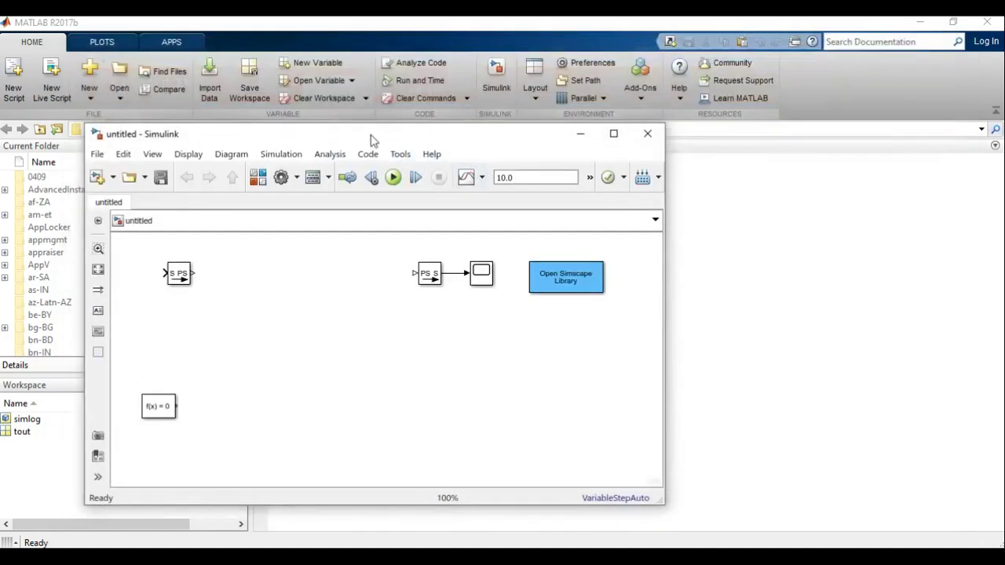
drag(376, 140, 298, 121)
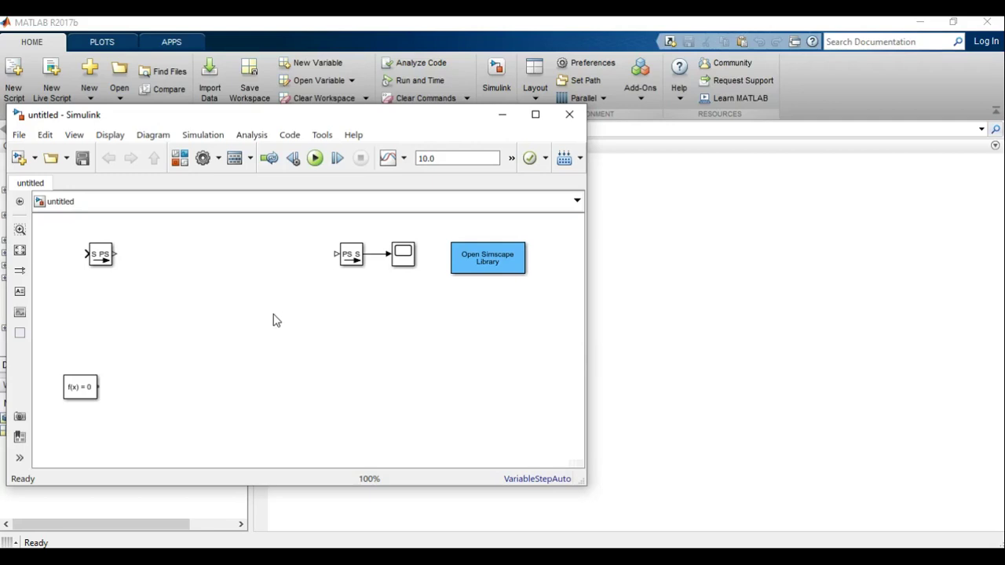
Step: Open the Simulink Library Browser beside the model
click(179, 158)
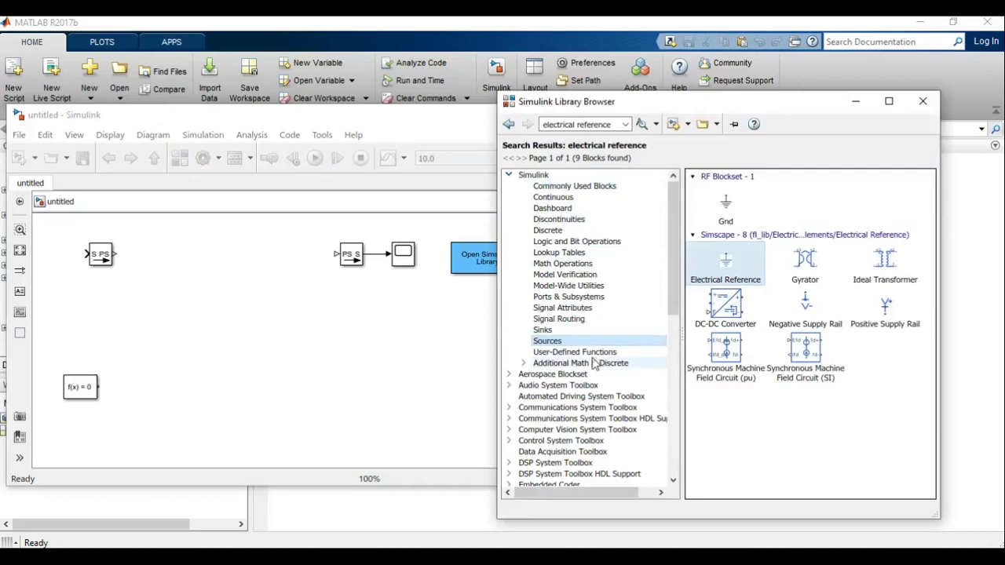
scroll(565, 314, down, 1)
scroll(564, 314, down, 6)
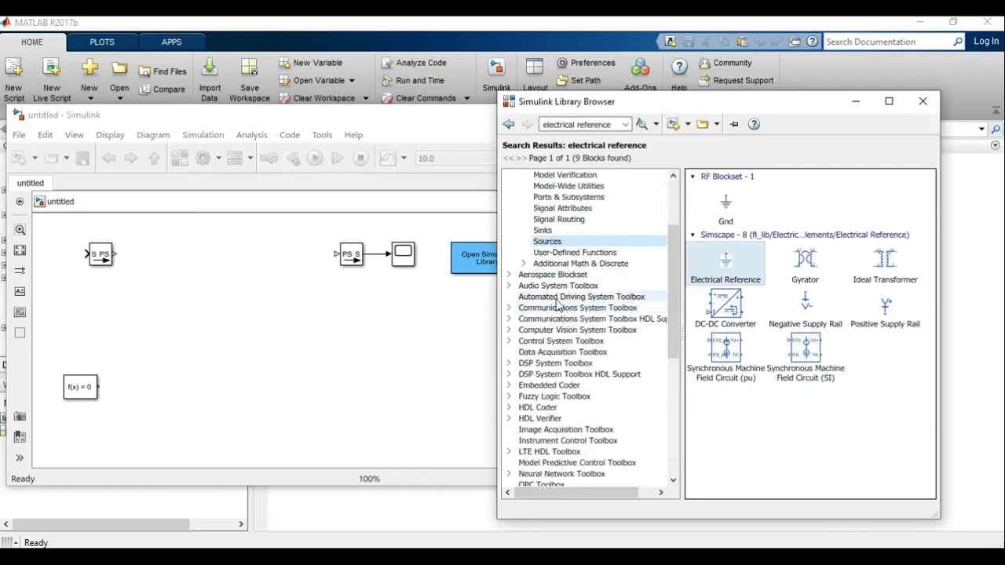
scroll(559, 305, up, 7)
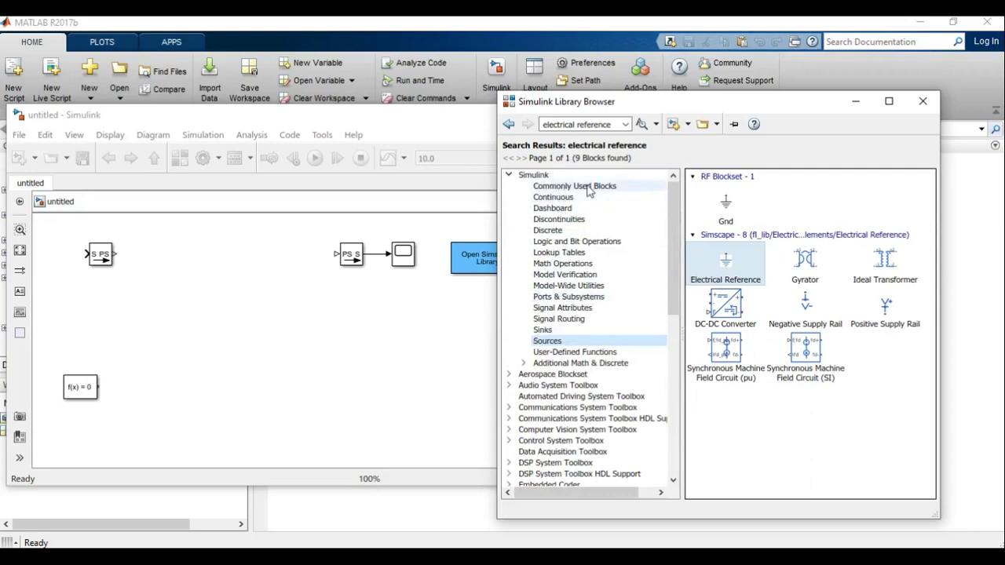
Step: Replace the old library search with 'constant' and run it
click(614, 126)
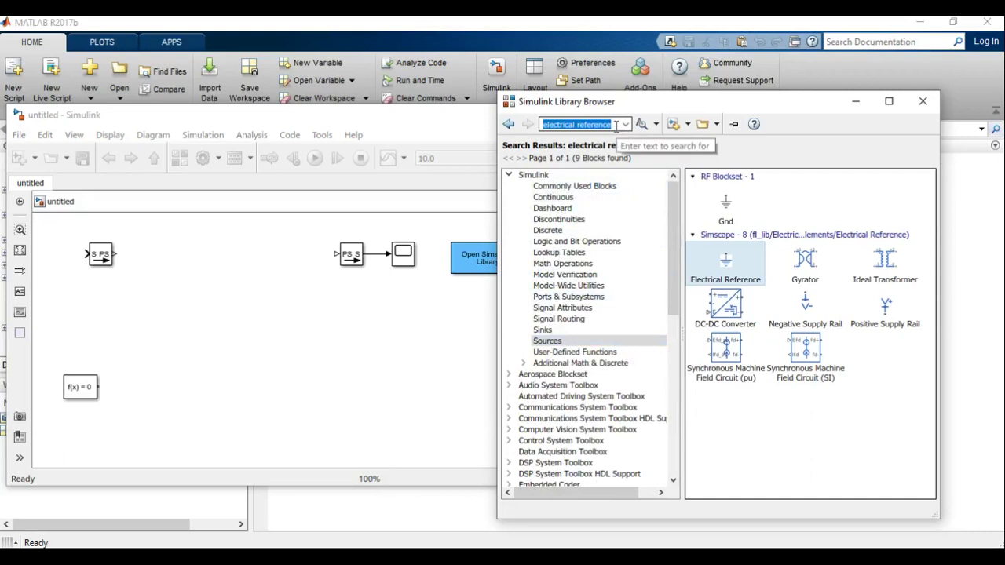
key(BackSpace)
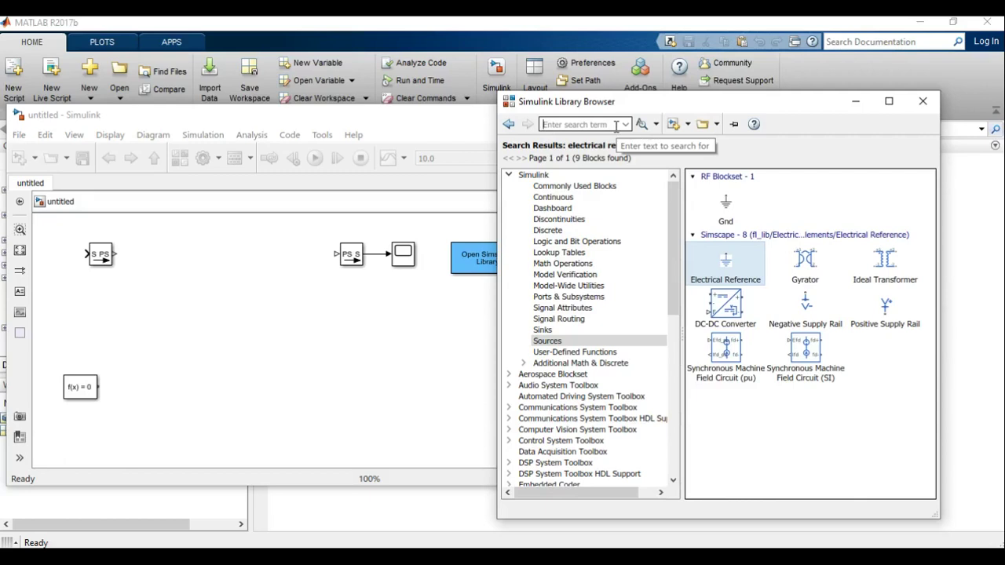
text(constant)
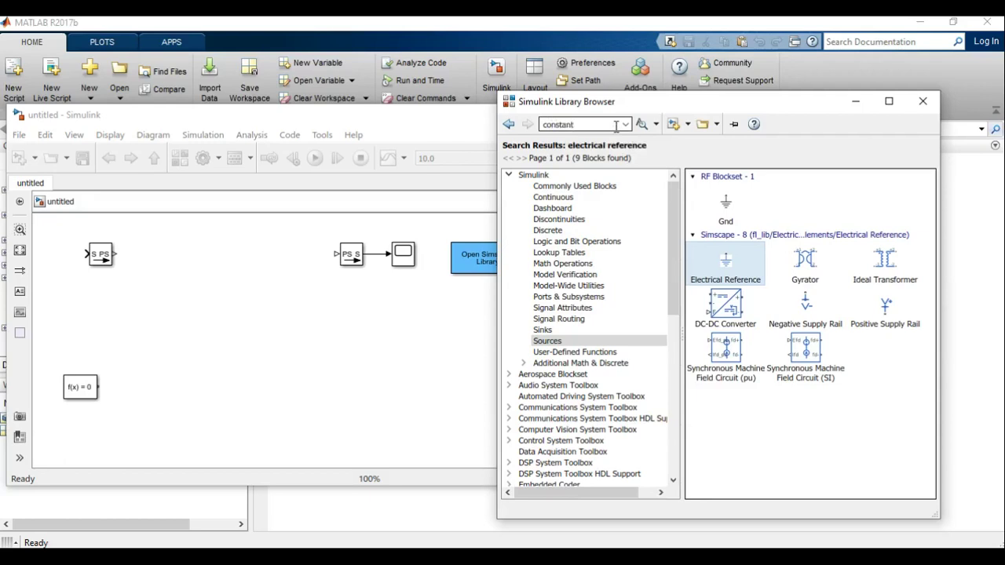
key(Return)
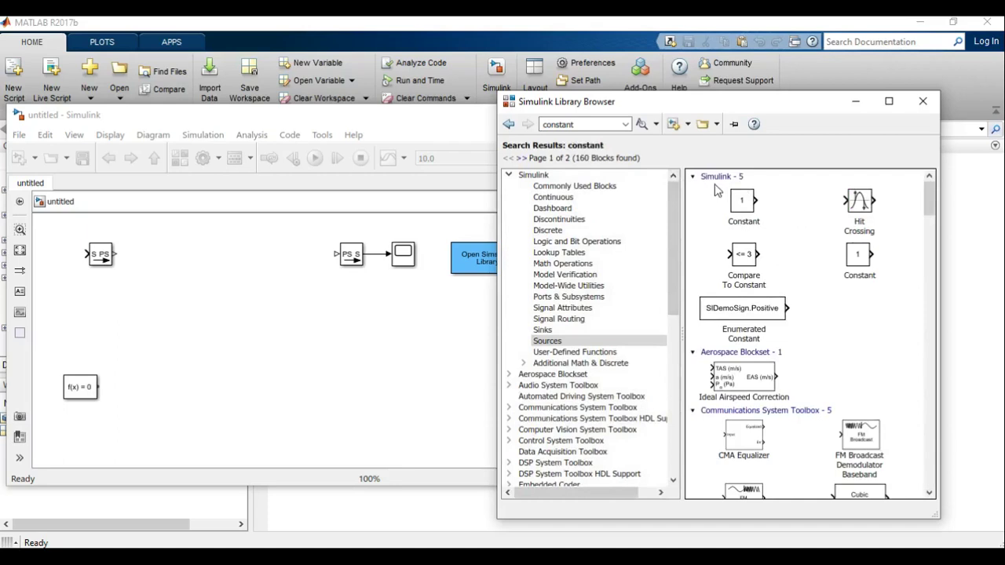
Step: Add a Constant block with value 1 to the model canvas
click(750, 206)
mouse_move(750, 206)
mouse_down()
mouse_move(152, 300)
mouse_move(130, 330)
mouse_up()
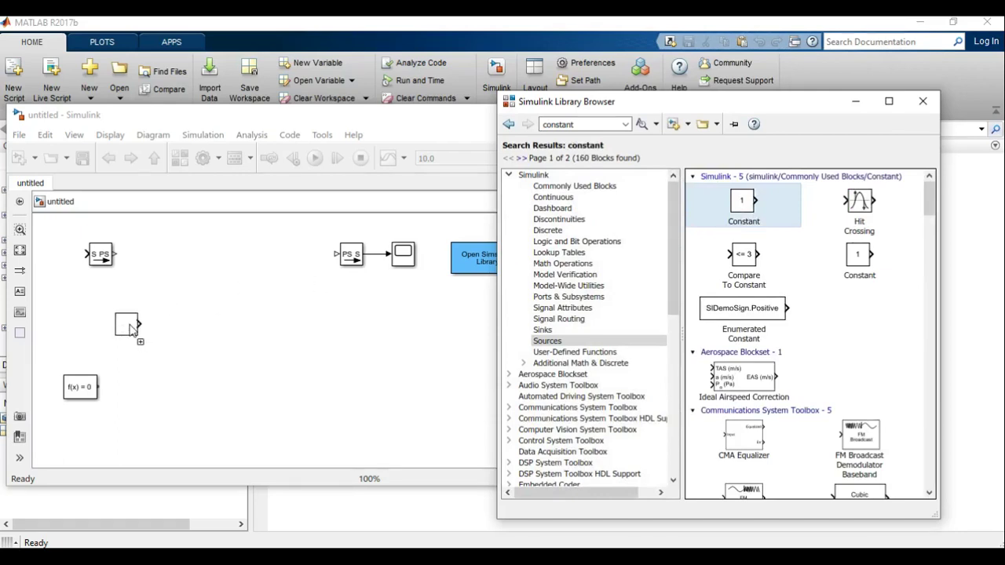
drag(129, 330, 130, 329)
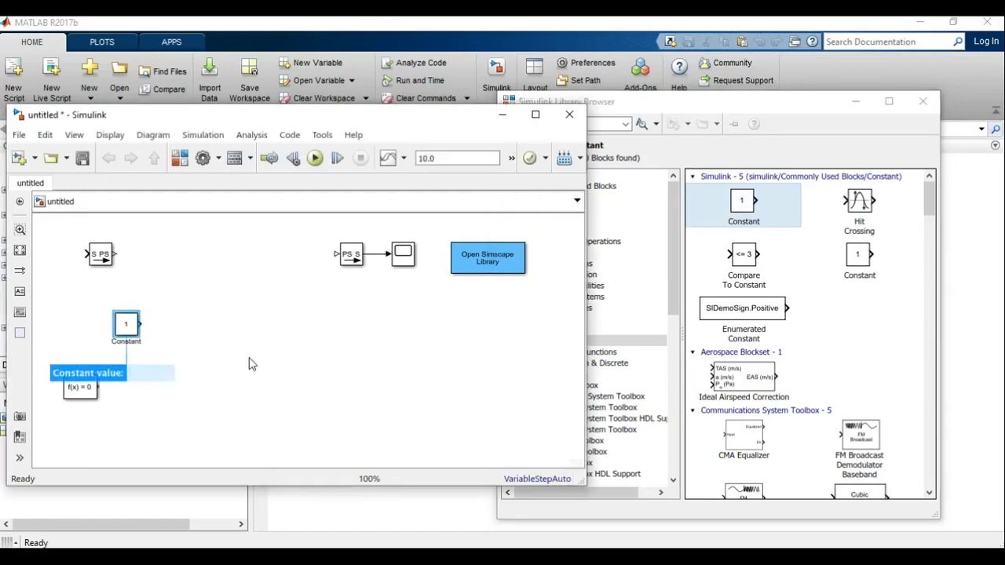
click(249, 330)
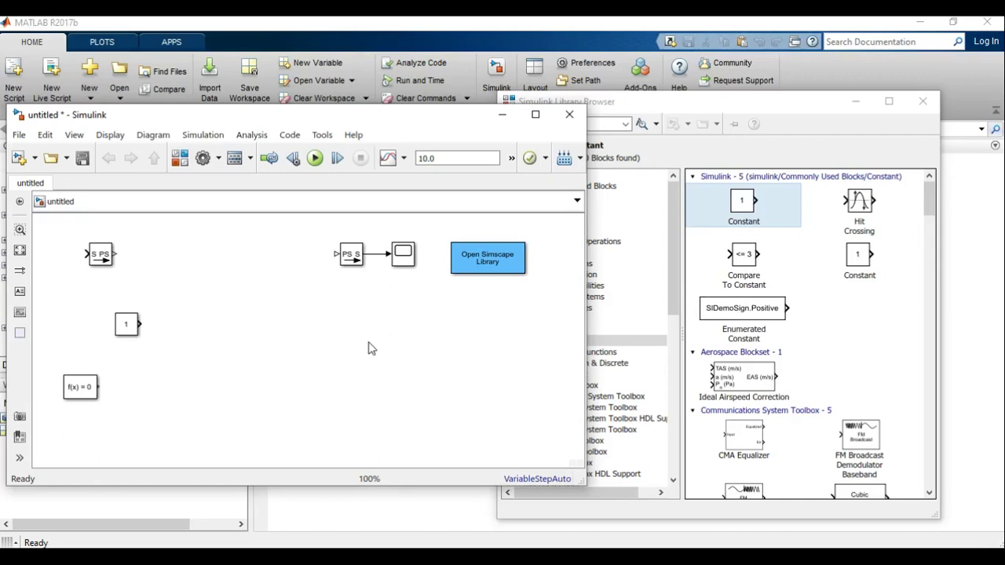
Step: Arrange the Constant block with the Simulink-PS Converter just to its right
drag(132, 325, 108, 332)
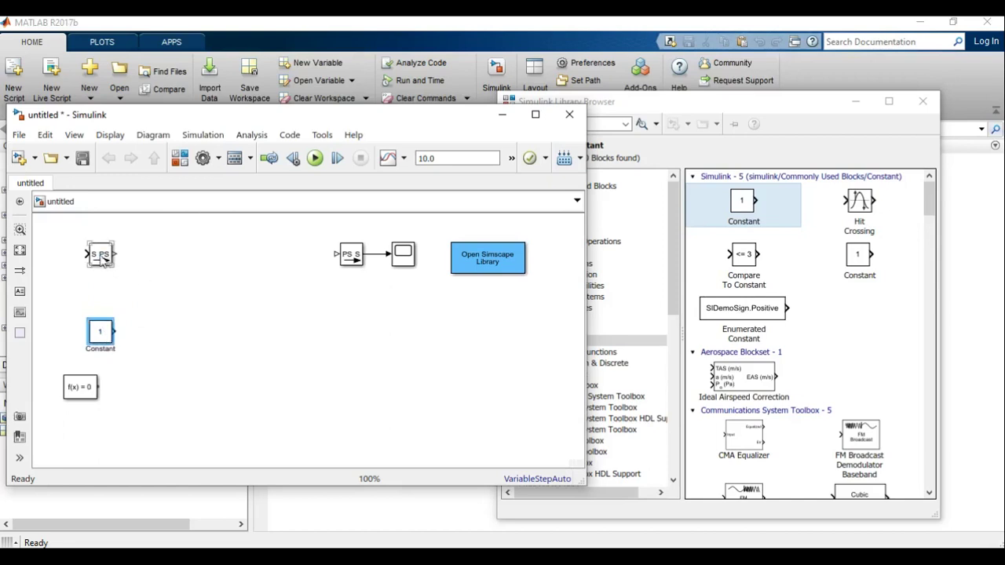
drag(100, 262, 171, 336)
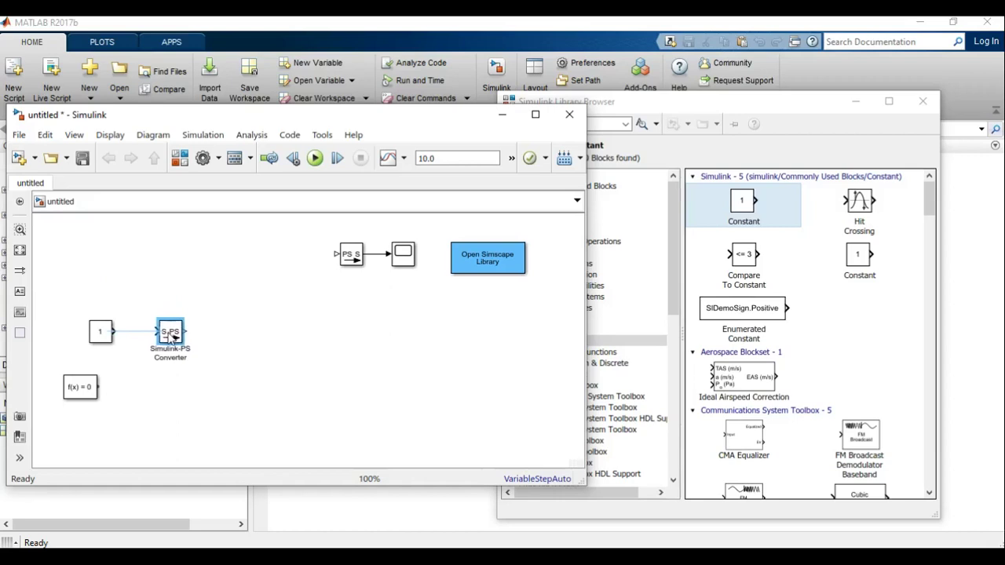
click(309, 322)
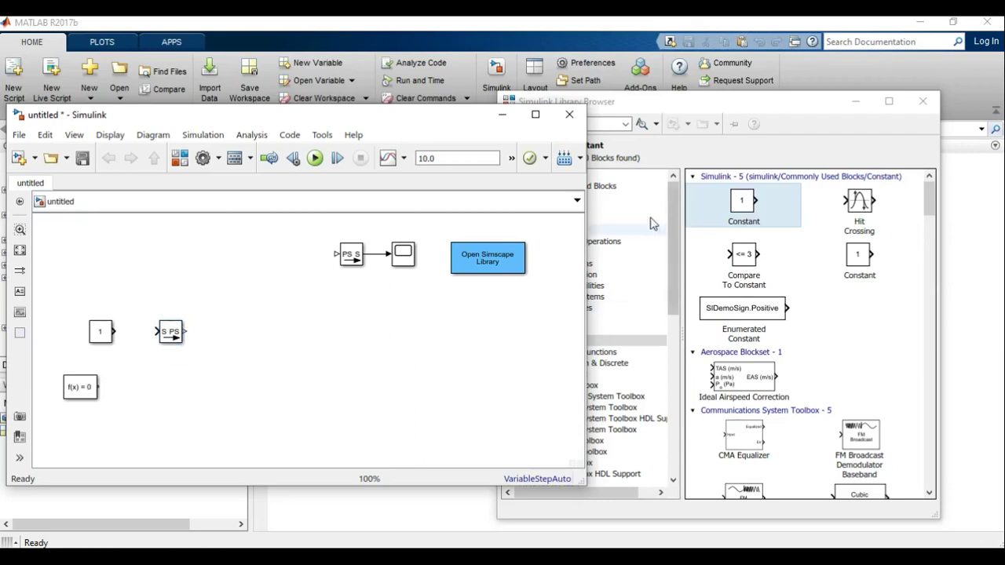
click(650, 108)
Step: Search the library for 'controlled current'
double_click(592, 126)
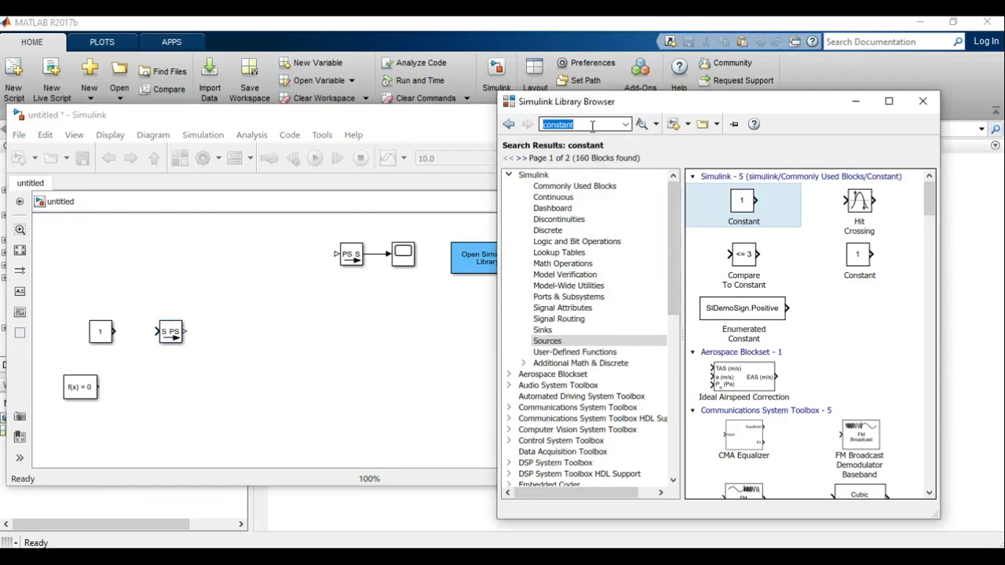
key(BackSpace)
text(cont)
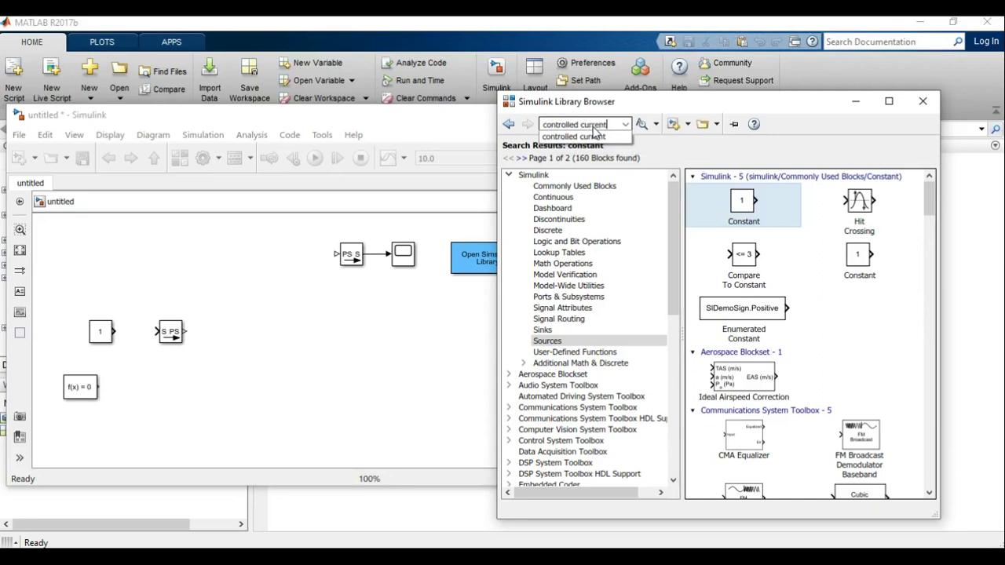
click(594, 133)
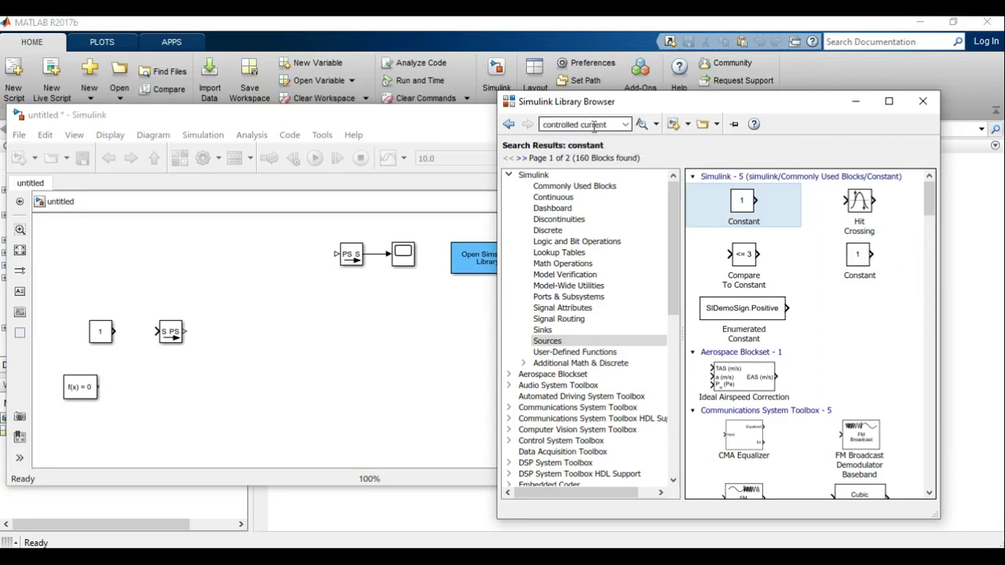
key(Return)
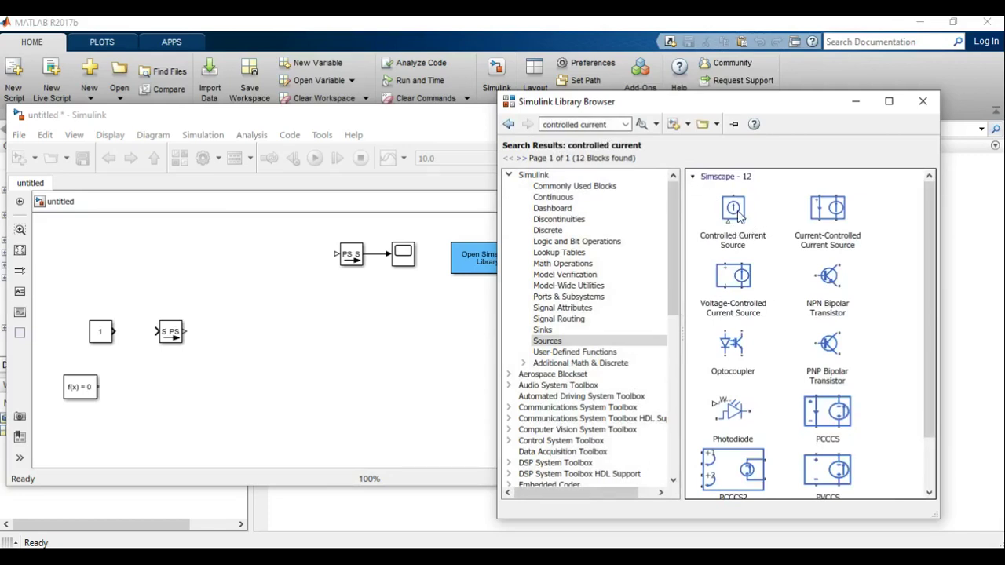
Step: Place a Controlled Current Source block near the middle of the canvas
drag(733, 220, 251, 307)
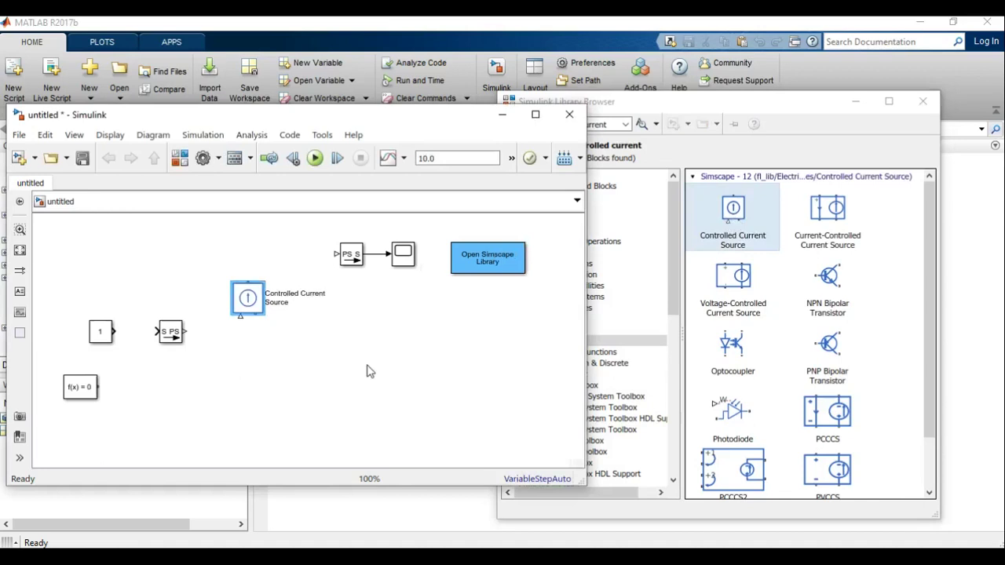
click(415, 375)
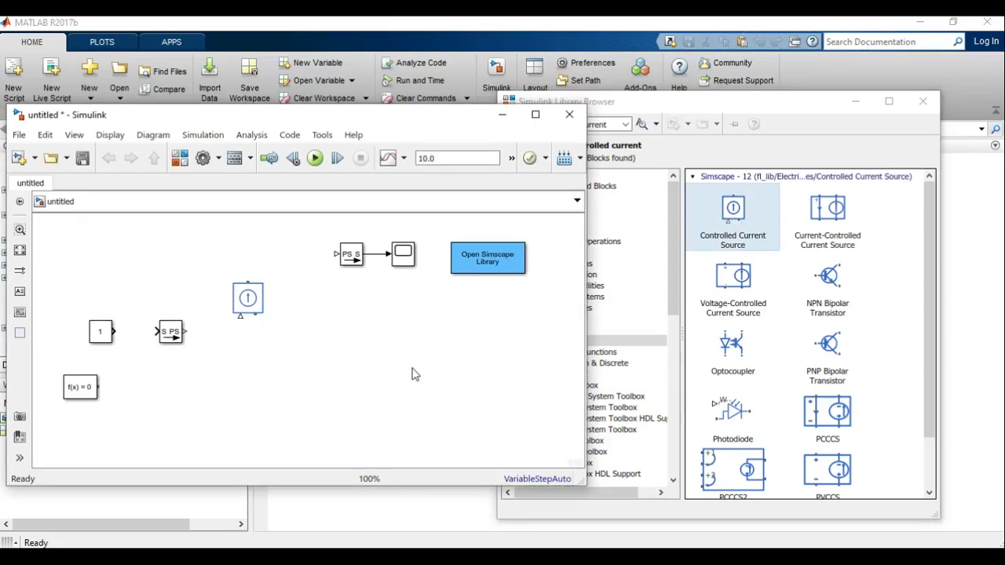
click(680, 114)
drag(542, 124, 612, 124)
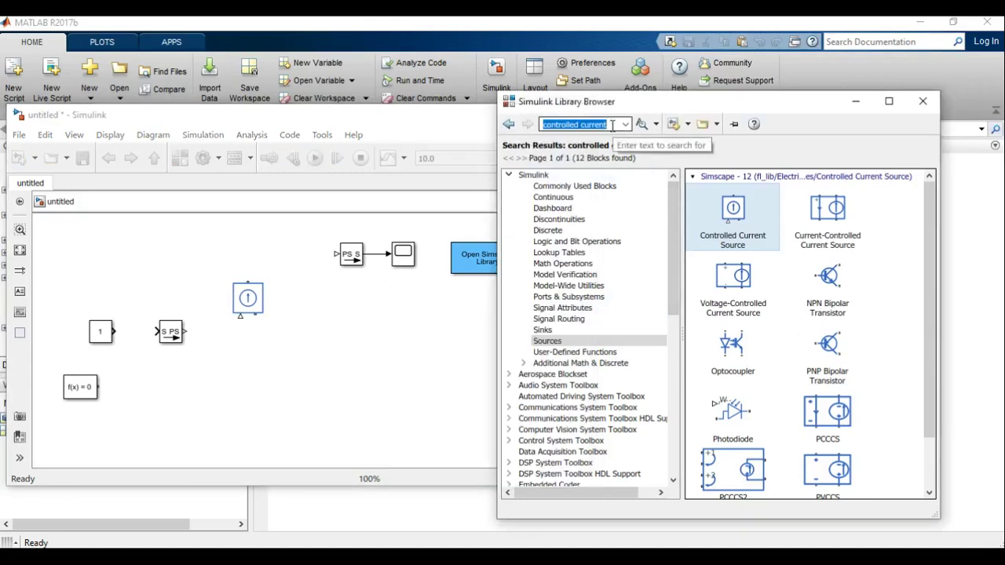
Step: Search 'battery' and place the Simscape Battery block right of the current source
text(battery)
click(611, 126)
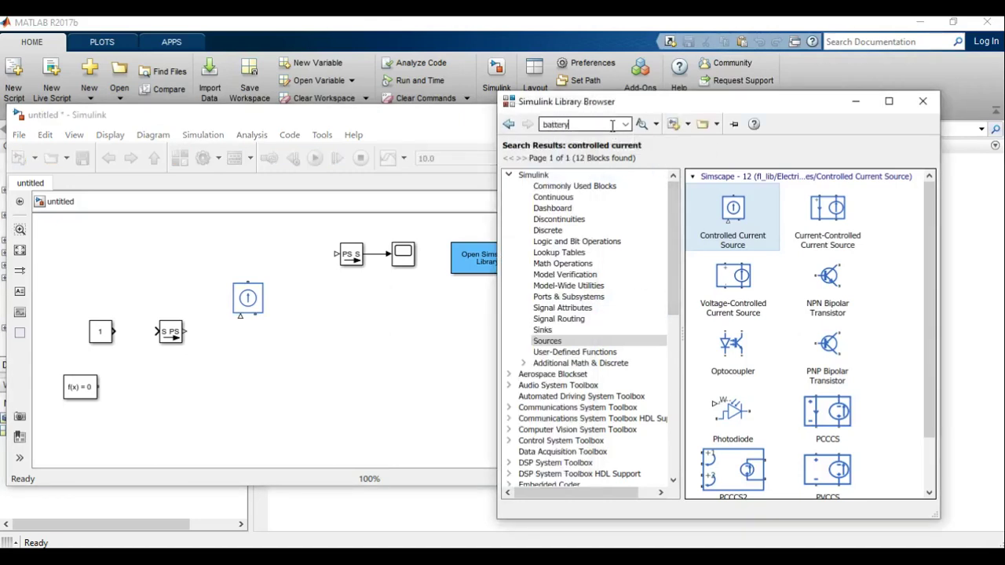
key(Return)
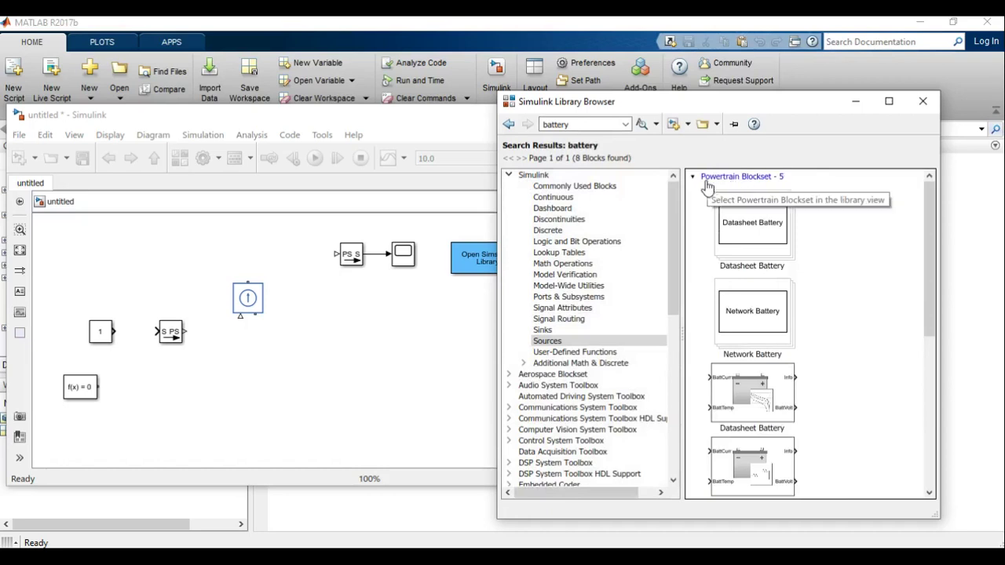
scroll(855, 281, down, 6)
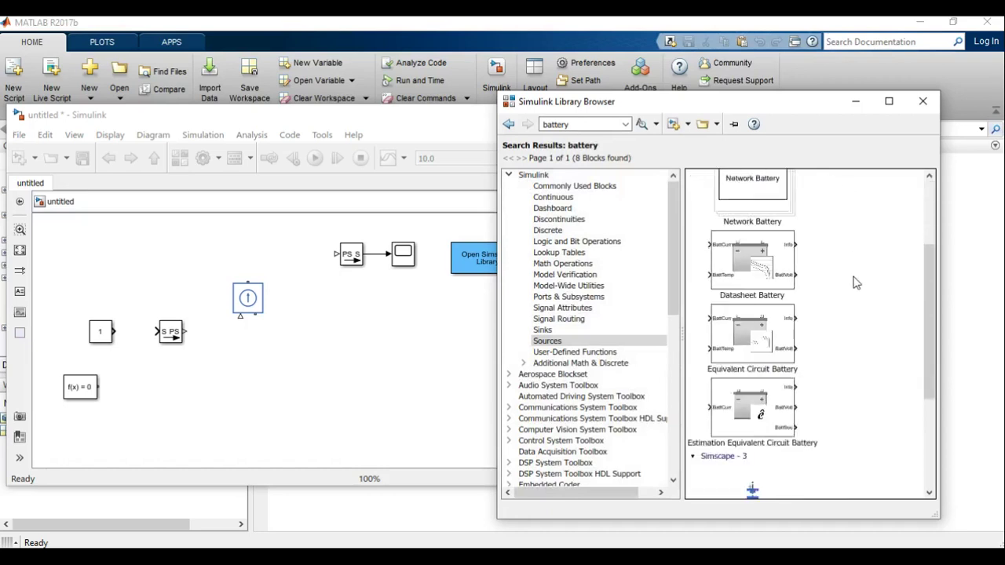
scroll(855, 283, down, 2)
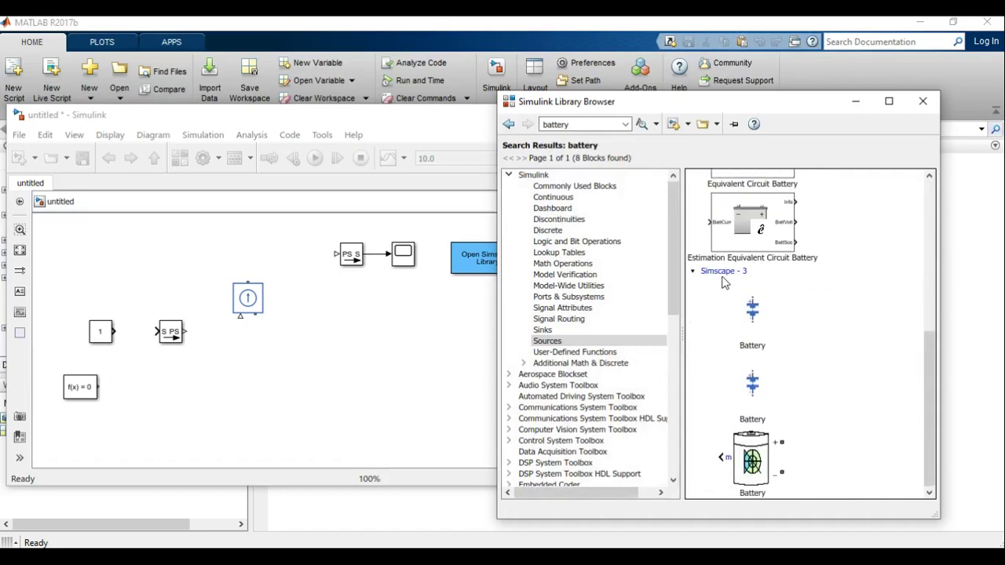
click(752, 312)
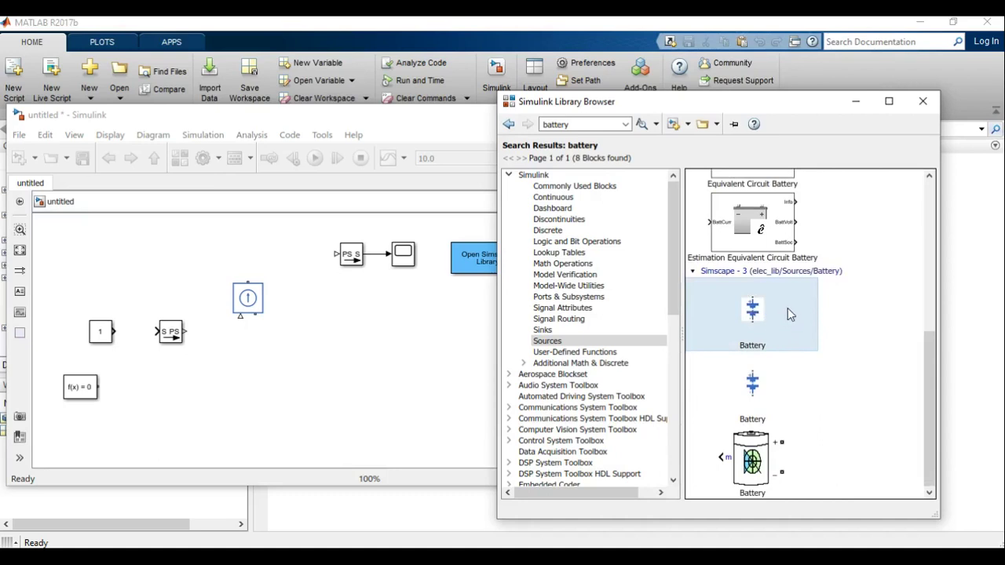
drag(787, 307, 364, 329)
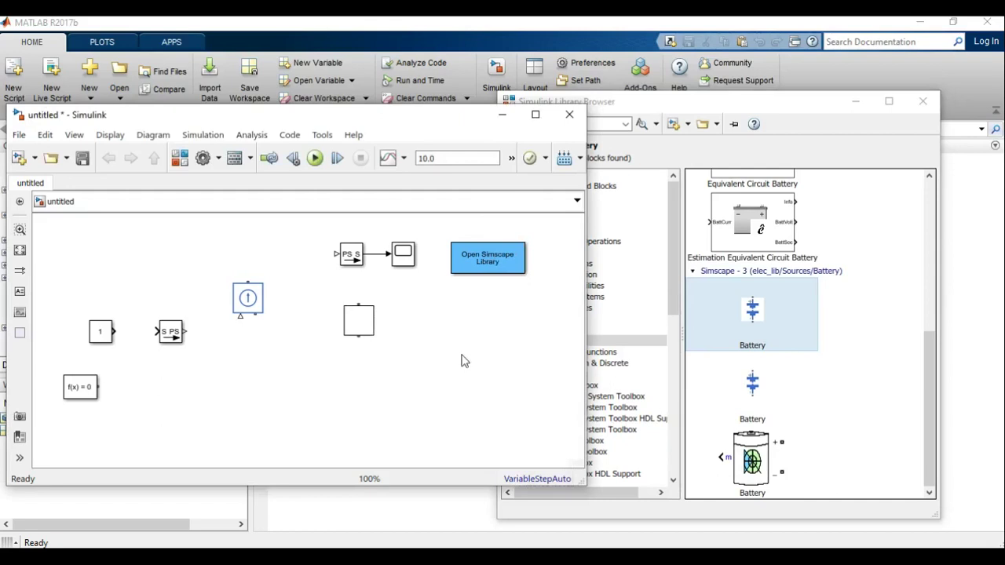
click(504, 344)
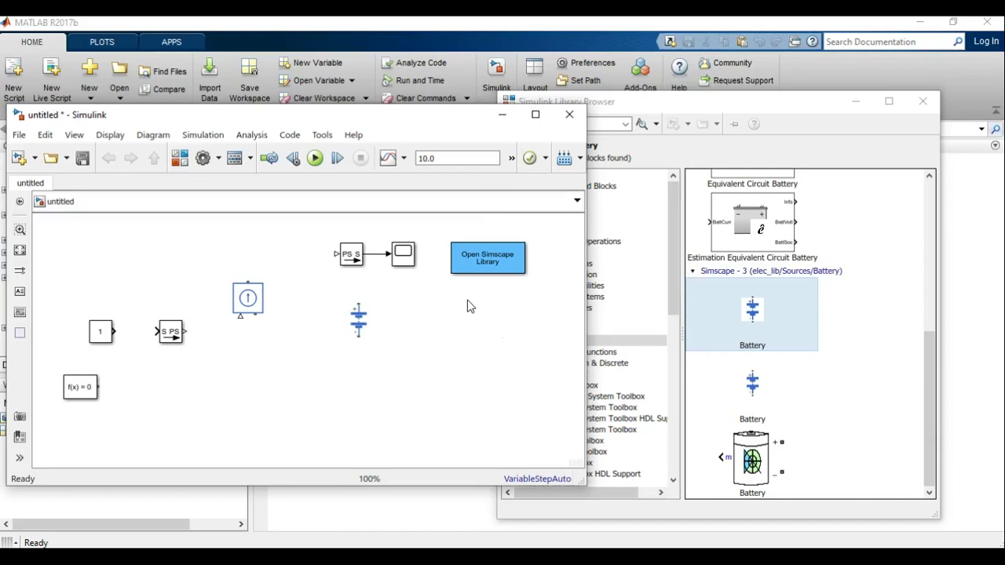
Step: Move the Open Simscape Library block to the top right of the canvas
drag(488, 262, 532, 241)
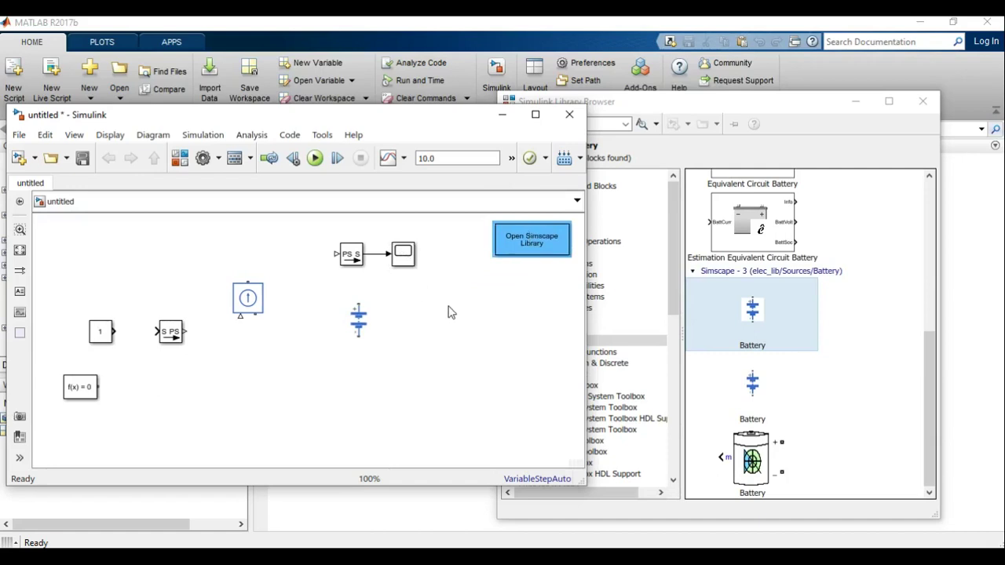
click(665, 108)
double_click(592, 126)
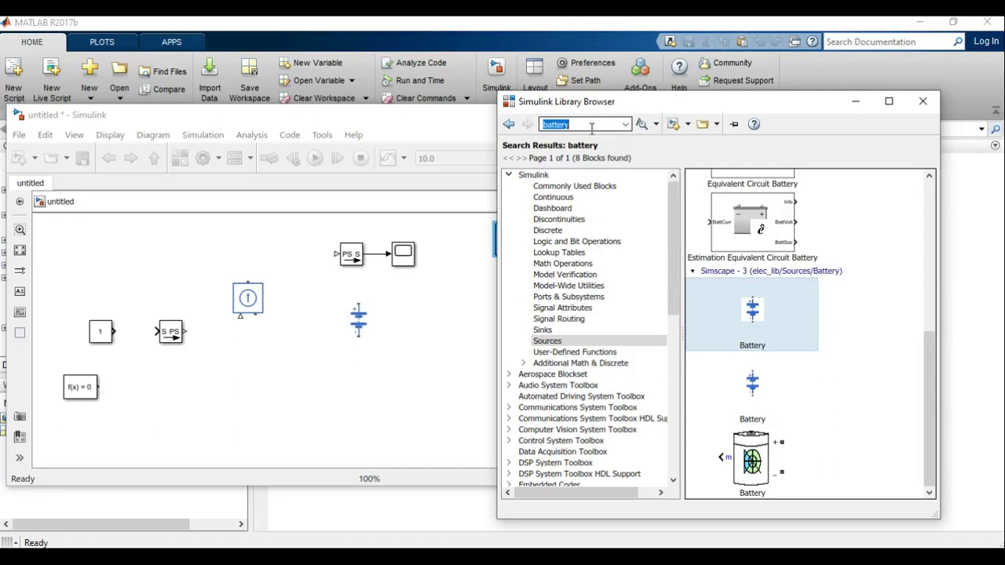
Step: Search 'voltage sensor' and place the Voltage Sensor block right of the battery
text(voltage sensor)
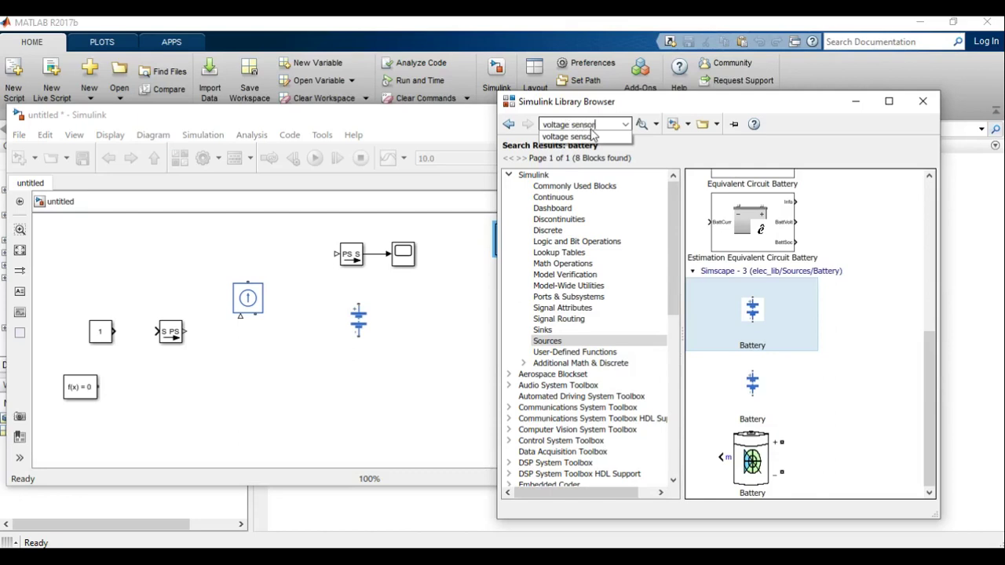
click(593, 136)
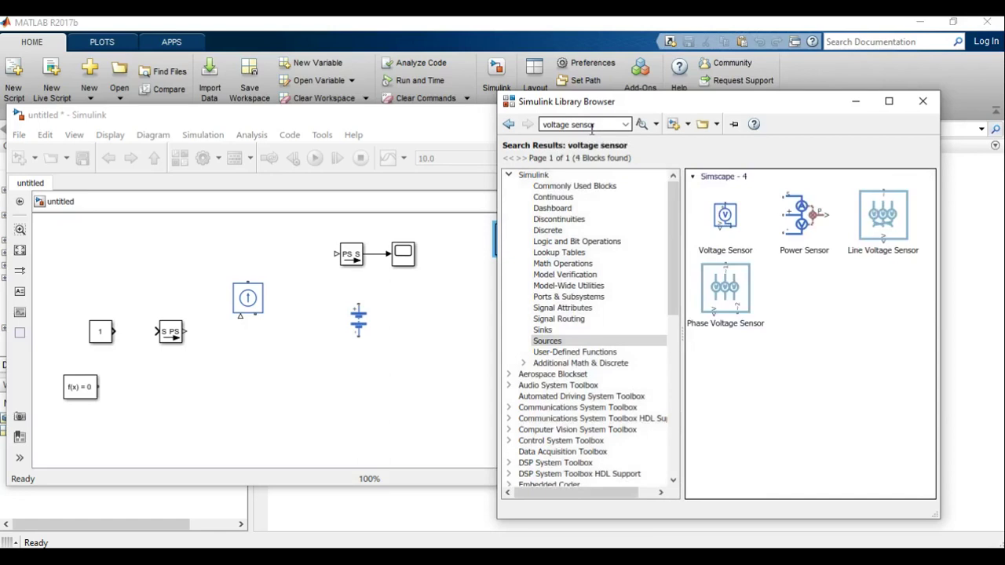
click(723, 220)
drag(730, 225, 458, 311)
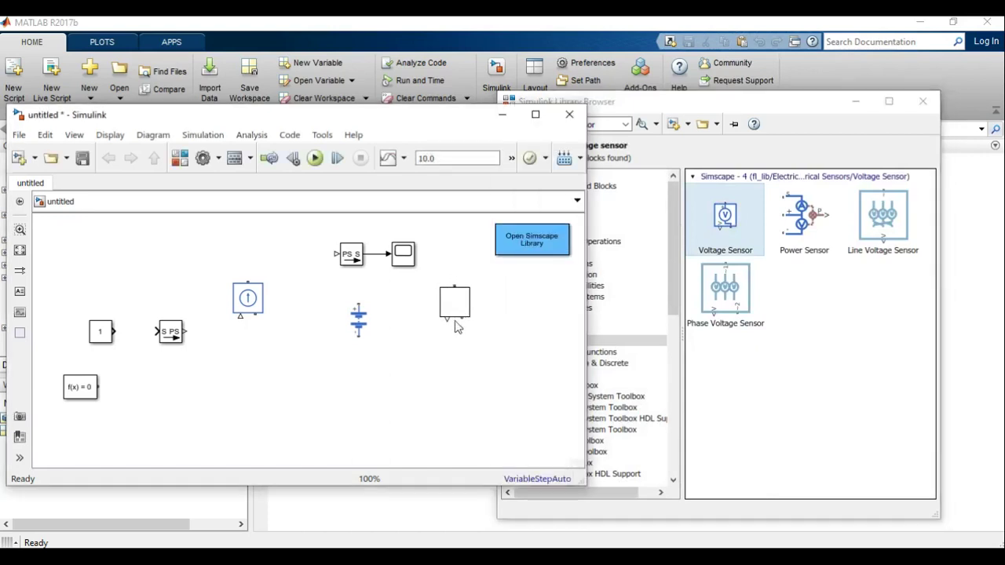
click(496, 373)
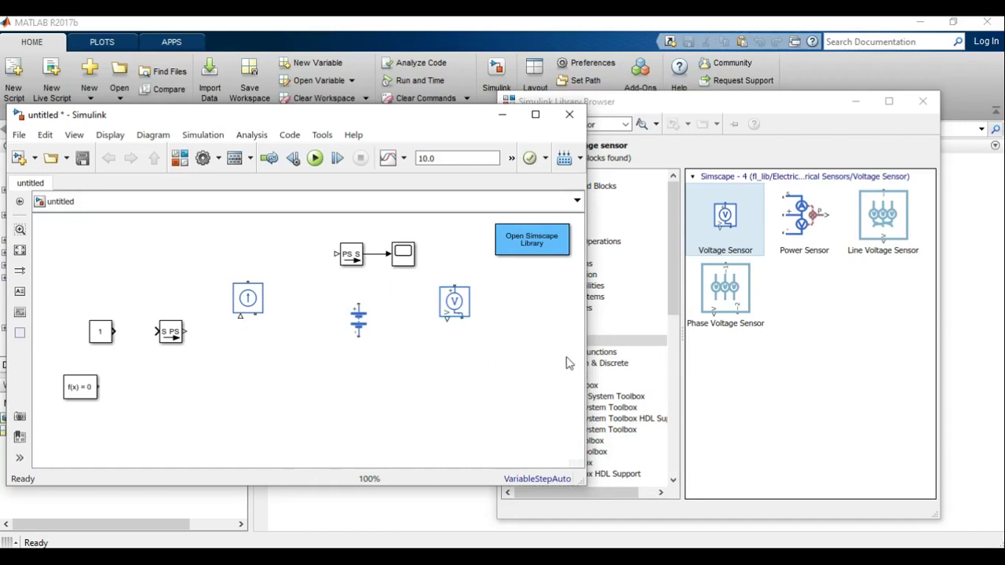
Step: Move the PS-S converter and Scope to the right of the Voltage Sensor
click(354, 263)
click(404, 259)
drag(358, 259, 511, 310)
drag(403, 255, 565, 311)
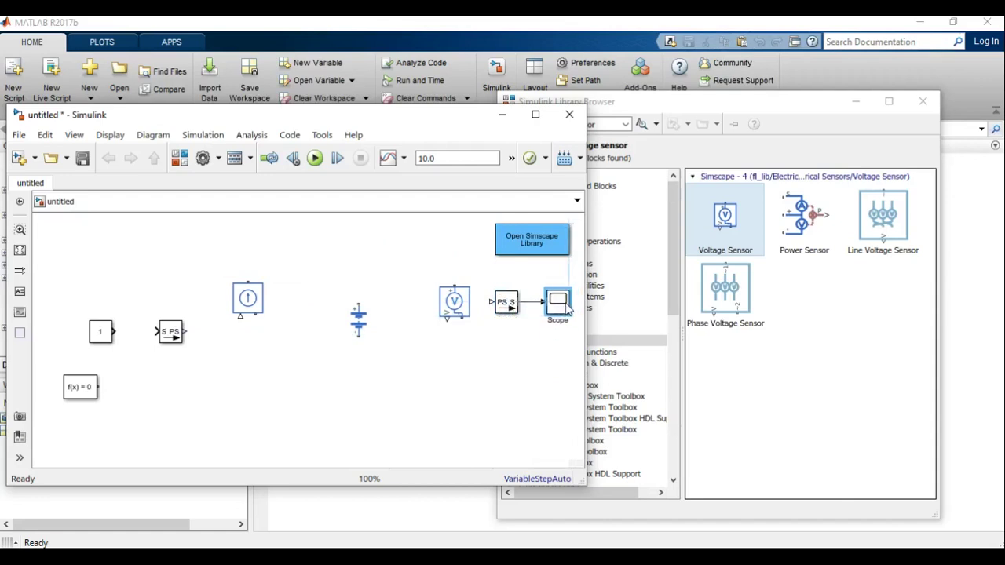
click(489, 380)
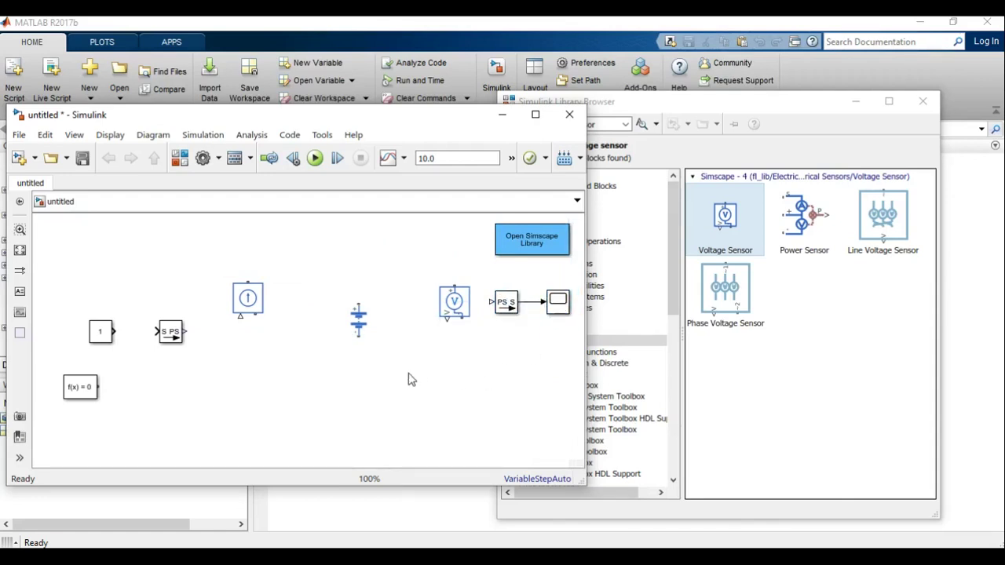
Step: Move the Solver Configuration block below the current source
click(88, 391)
drag(87, 391, 267, 387)
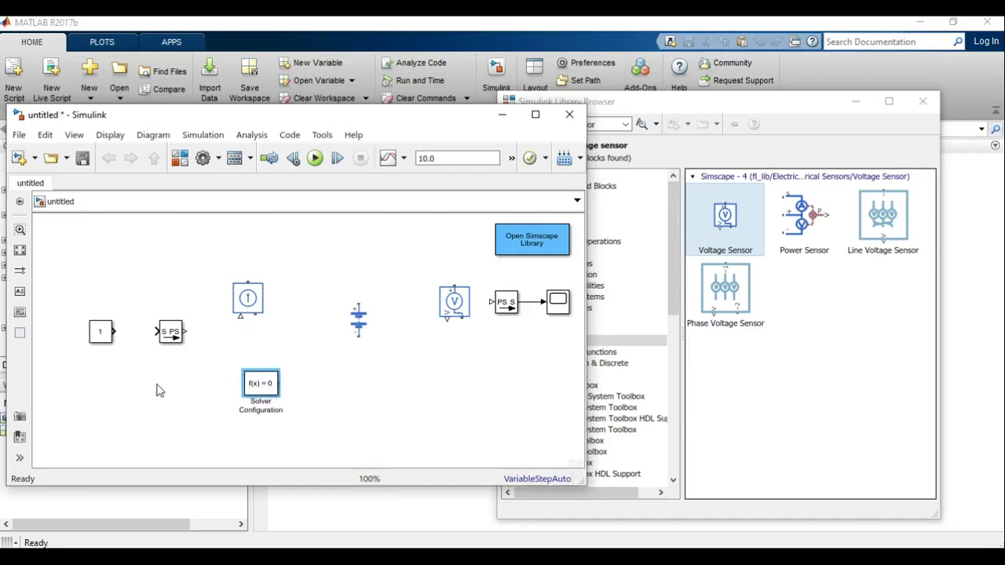
click(228, 416)
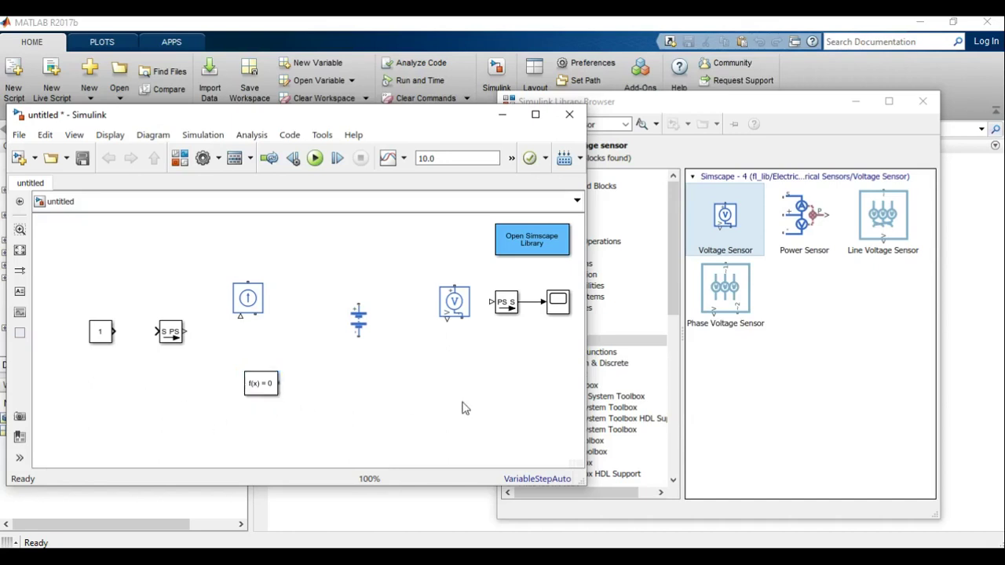
click(661, 115)
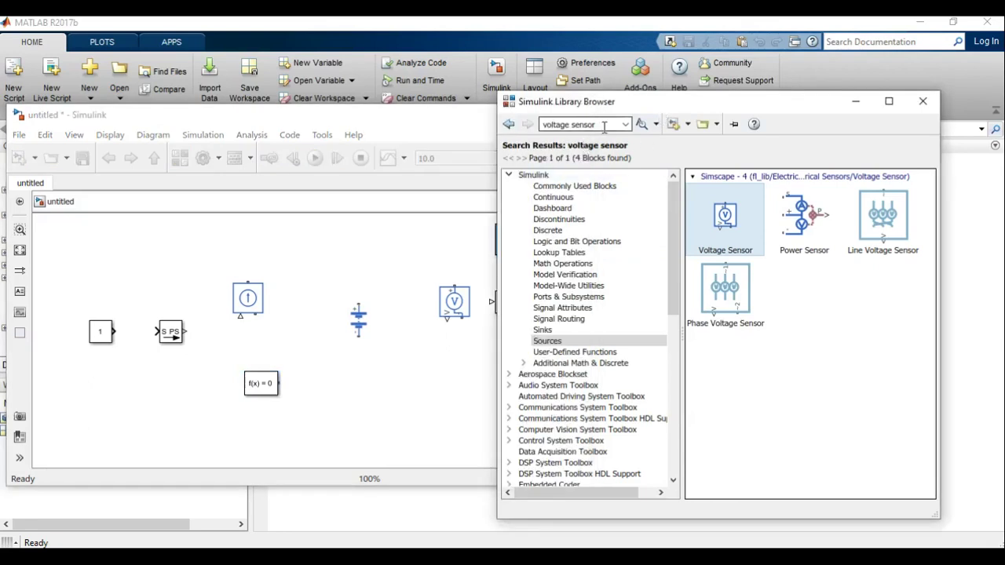
Step: Search 'electrical reference' and place the Electrical Reference block below the battery
drag(541, 125, 604, 125)
key(BackSpace)
text(ele)
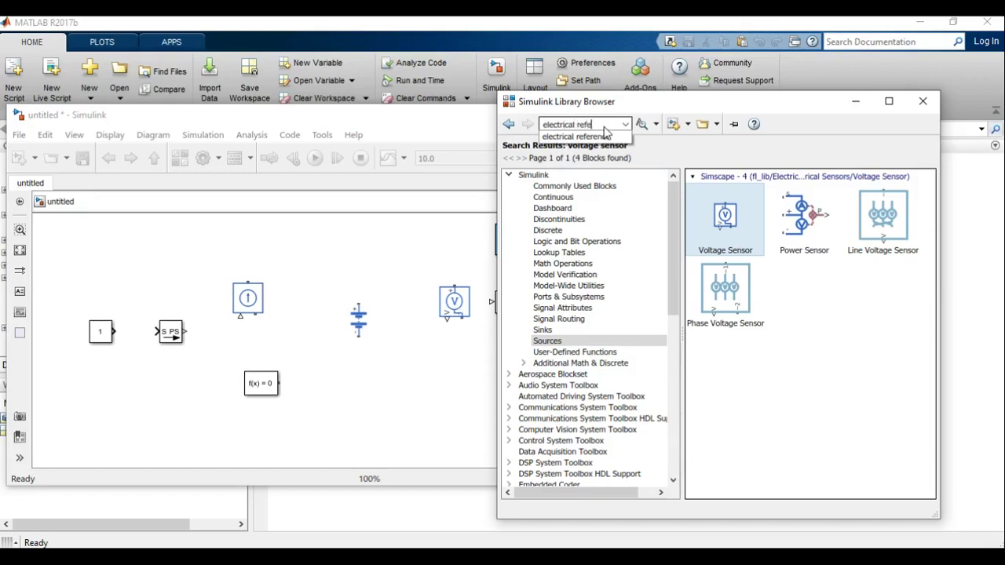
text(ctrical refe)
click(604, 136)
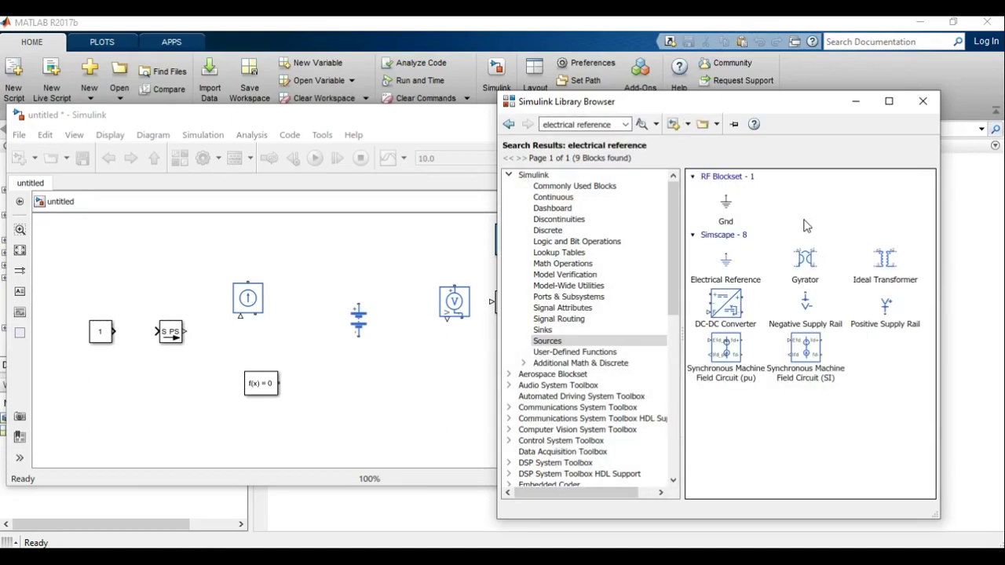
click(739, 272)
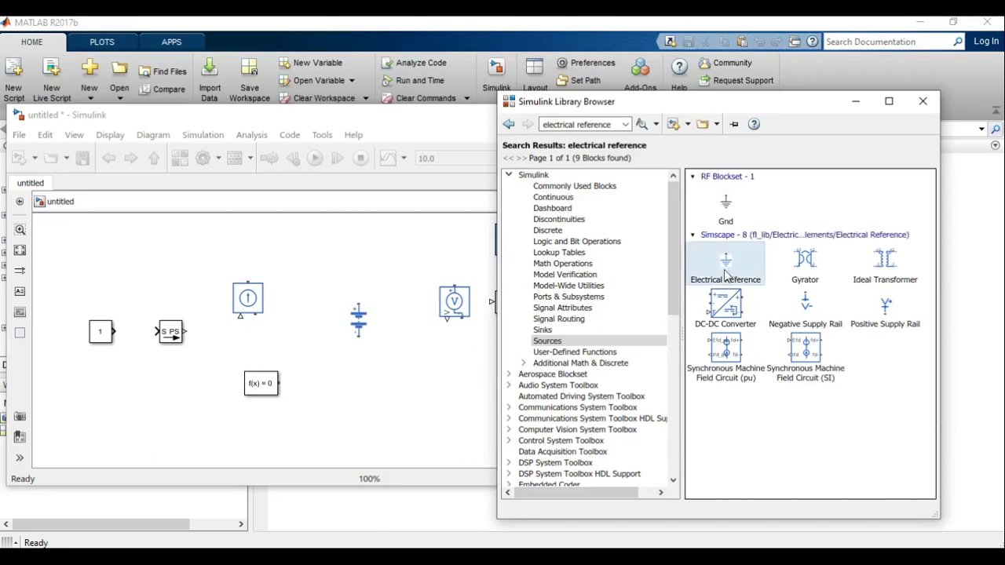
drag(739, 272, 363, 403)
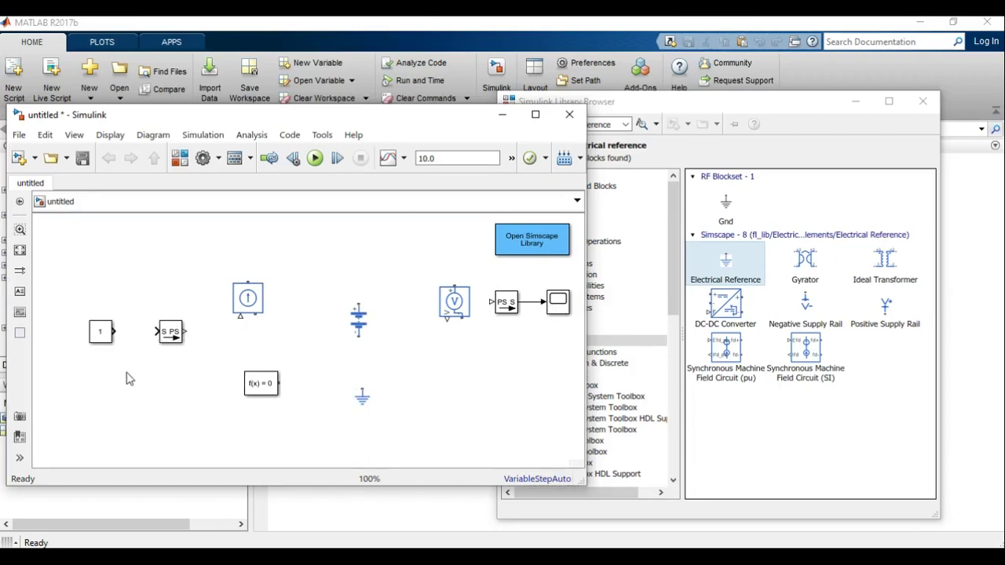
Step: Wire Constant to the S-PS converter and current source, and the source to both battery terminals
drag(116, 331, 161, 331)
drag(188, 331, 241, 317)
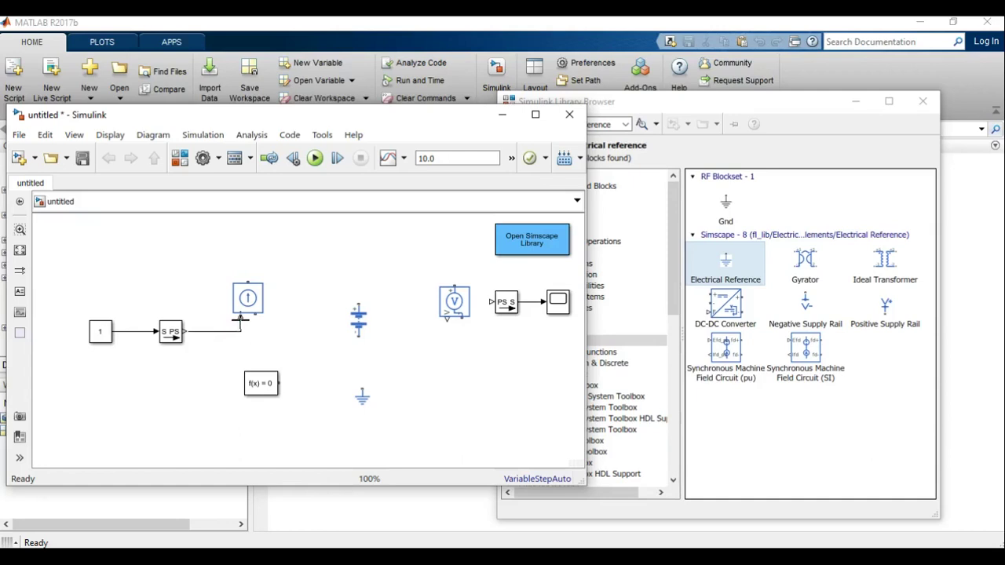
drag(240, 317, 241, 318)
mouse_move(248, 278)
mouse_down()
mouse_move(264, 260)
mouse_move(346, 249)
mouse_move(382, 256)
mouse_move(359, 302)
mouse_up()
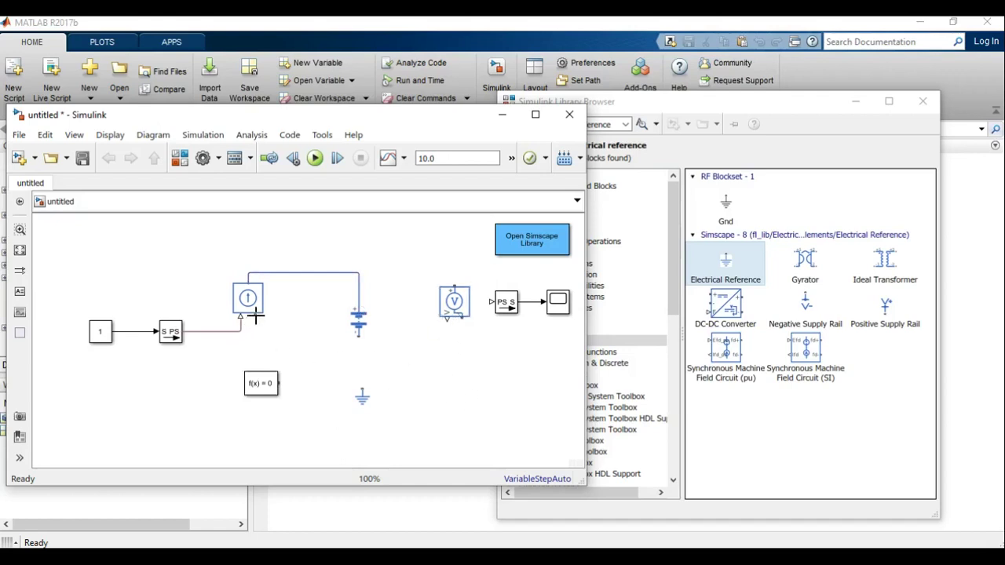
mouse_move(255, 316)
mouse_down()
mouse_move(298, 346)
mouse_move(360, 338)
mouse_up()
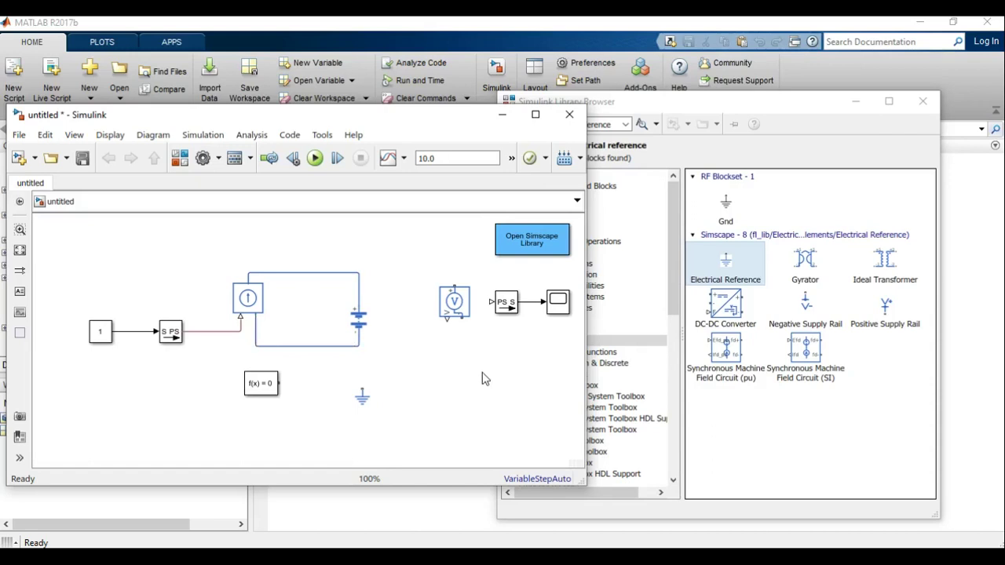
Step: Connect the Voltage Sensor across the top and bottom wires and ground to the battery's bottom node
click(453, 284)
mouse_move(453, 281)
mouse_down()
mouse_move(440, 254)
mouse_move(359, 271)
mouse_up()
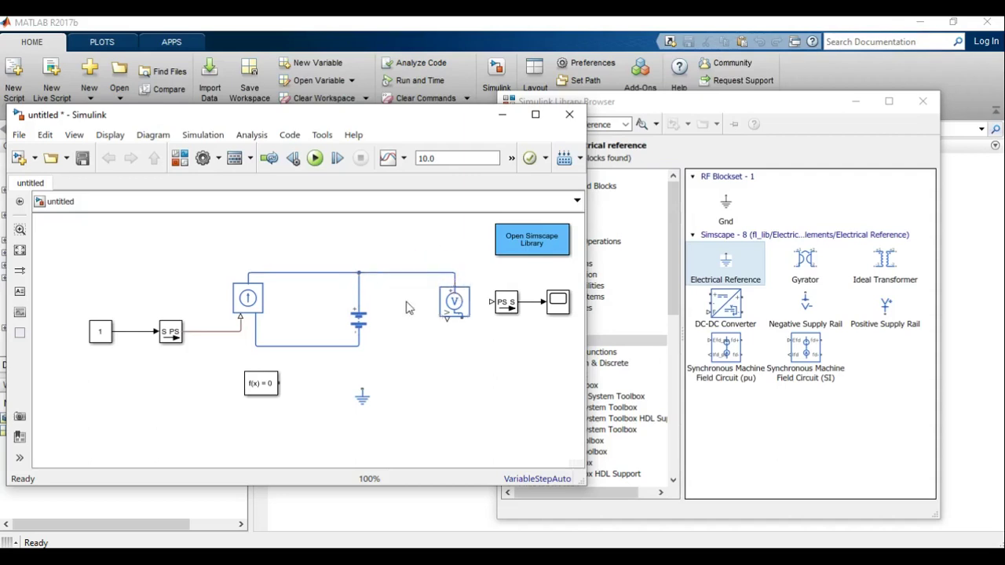
drag(461, 317, 360, 339)
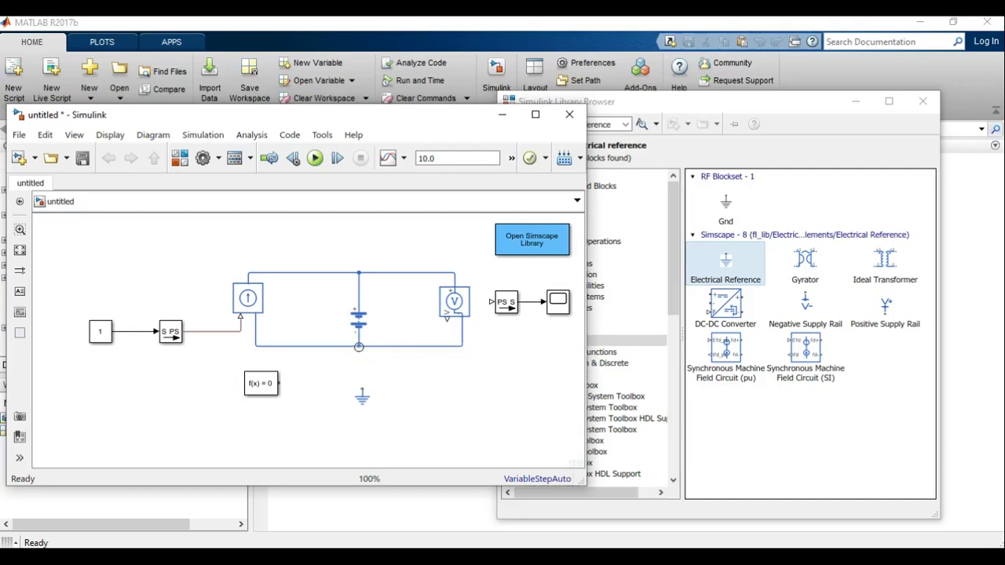
drag(363, 385, 358, 347)
Step: Finish the ground link and connect the Solver Configuration block to the ground wire
click(360, 398)
click(478, 403)
click(269, 384)
drag(270, 385, 363, 377)
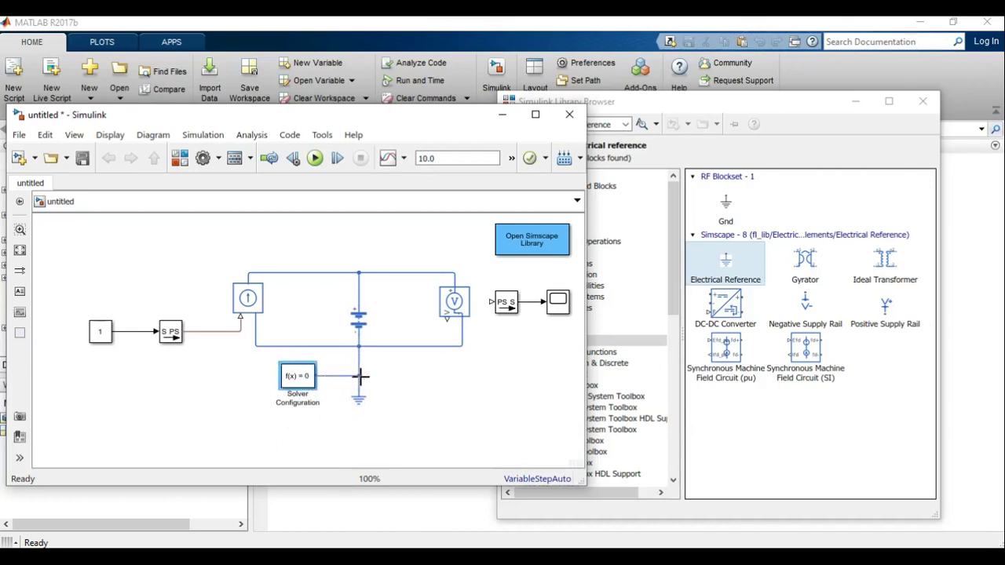
click(503, 384)
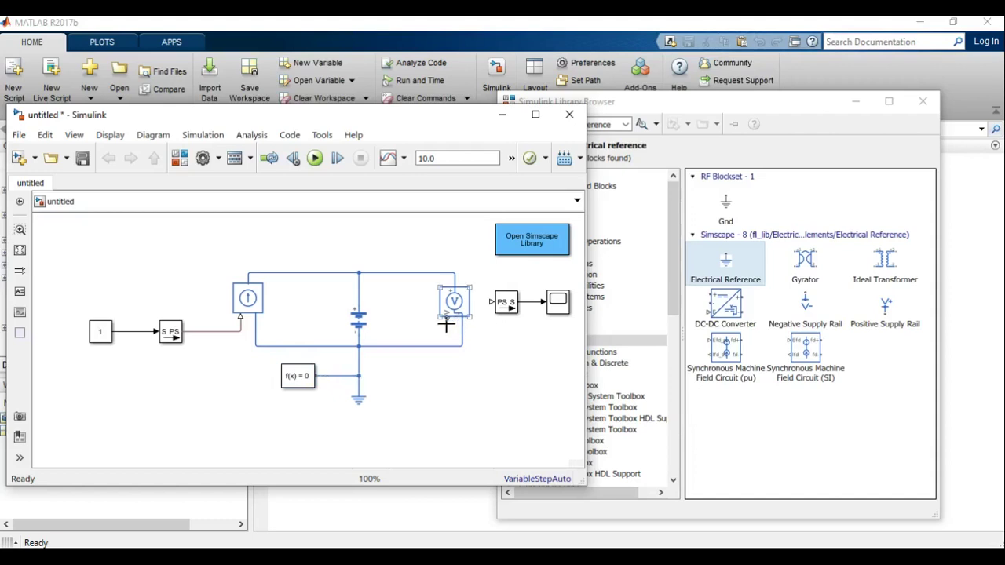
Step: Wire the Voltage Sensor output to the PS-S converter input, fixing the dangling wire's route
drag(445, 321, 492, 301)
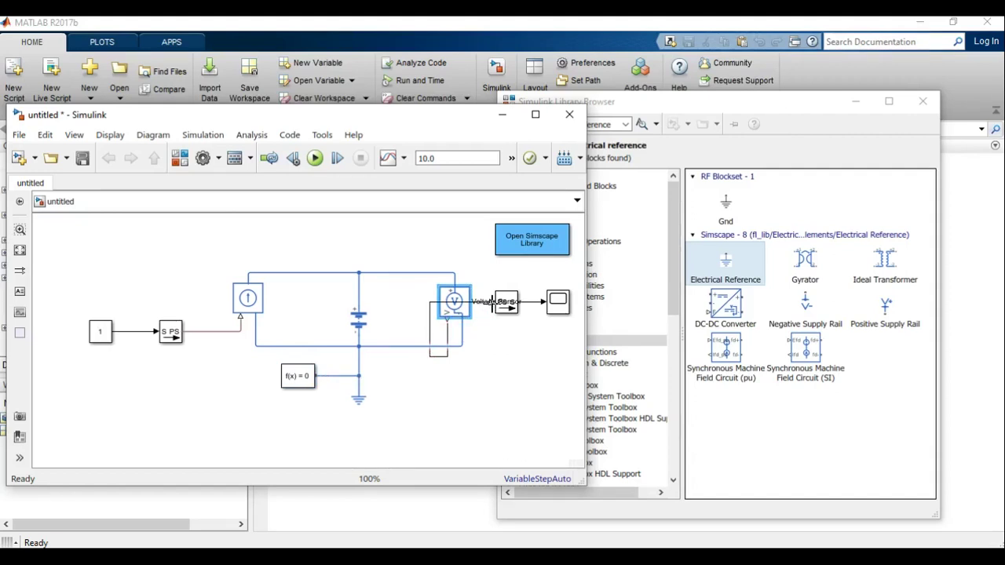
drag(492, 301, 496, 302)
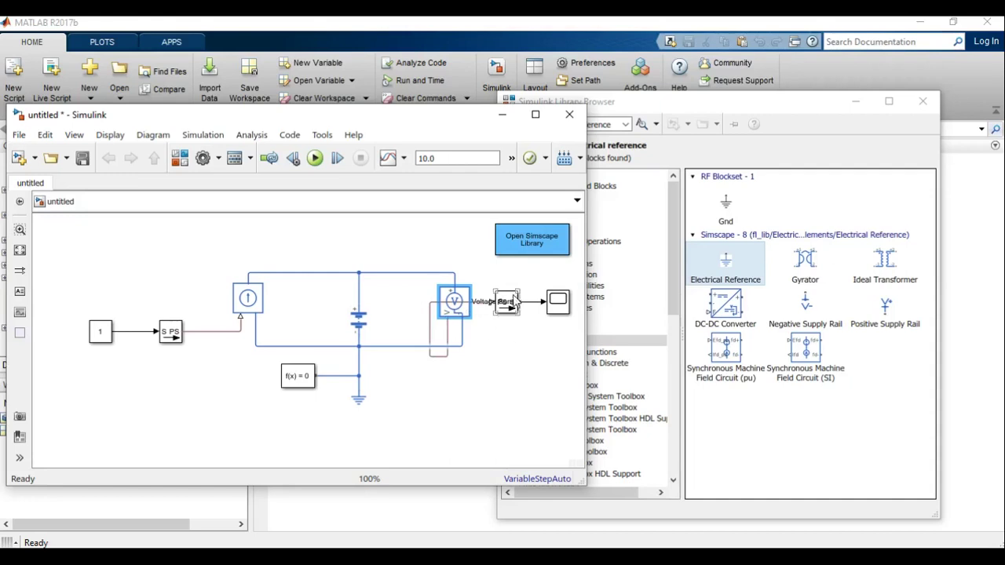
click(519, 355)
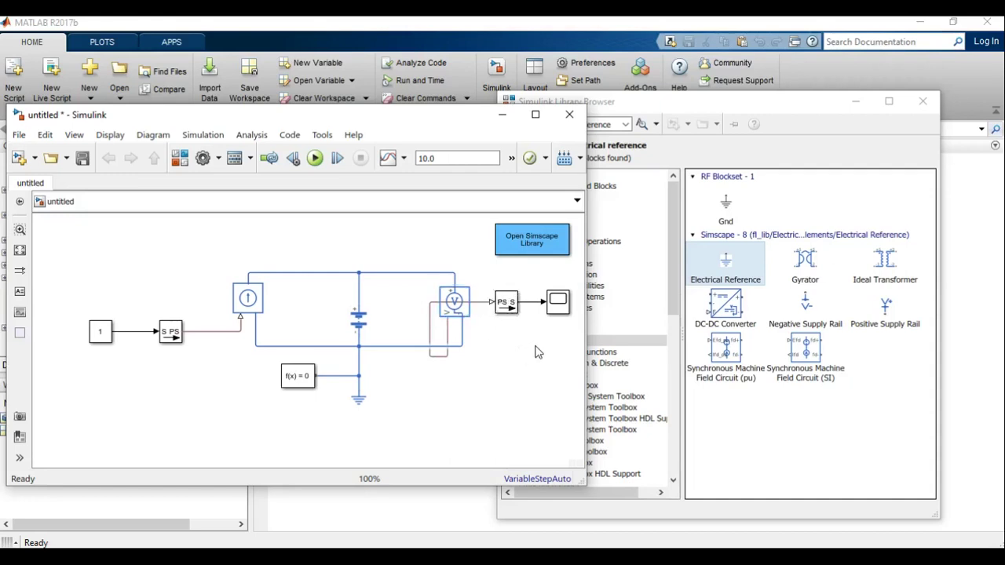
click(513, 308)
click(564, 325)
click(565, 311)
click(490, 318)
drag(434, 314, 492, 302)
drag(477, 383, 481, 384)
click(506, 380)
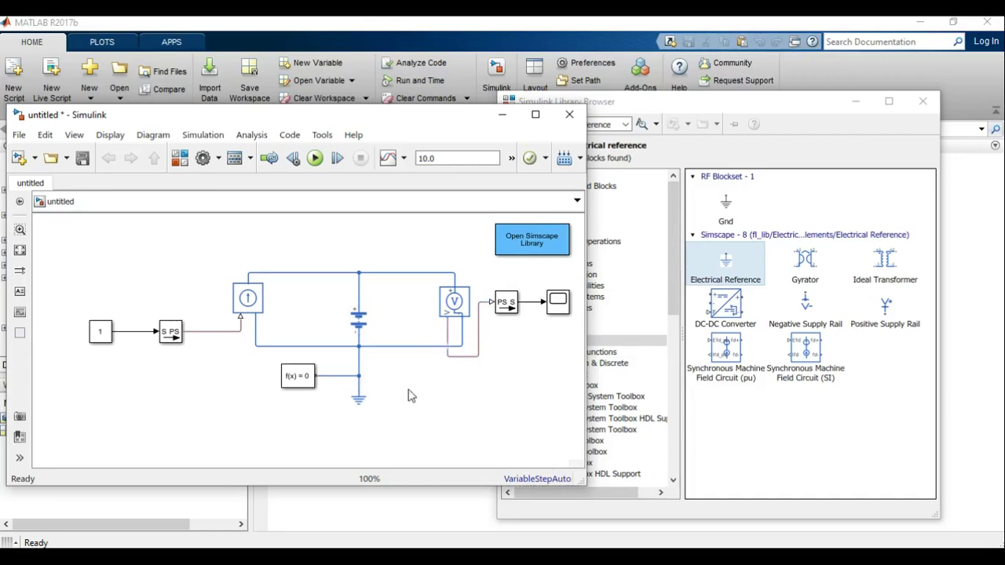
Step: Change the Constant block's value from 1 to -1
click(105, 338)
double_click(105, 338)
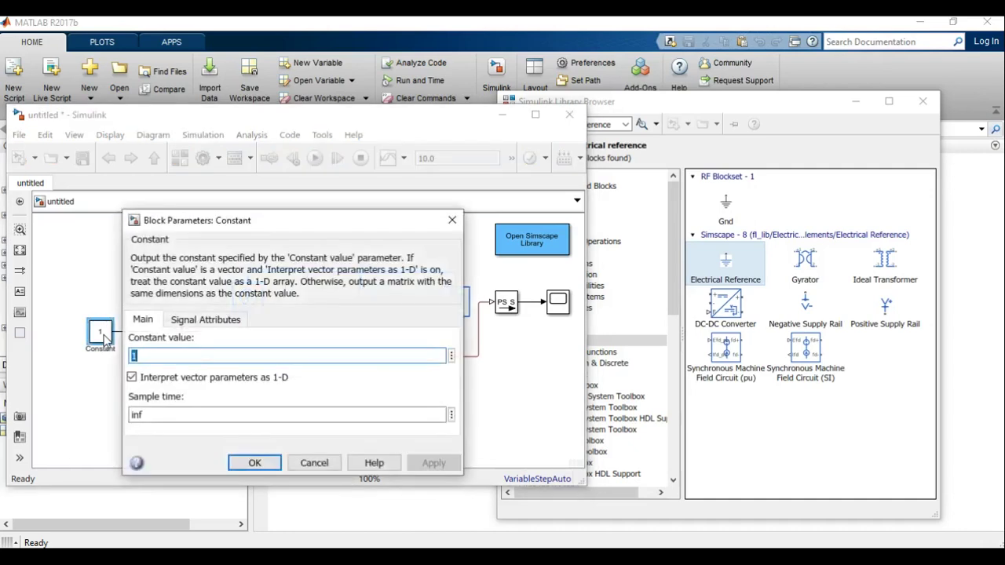
double_click(166, 353)
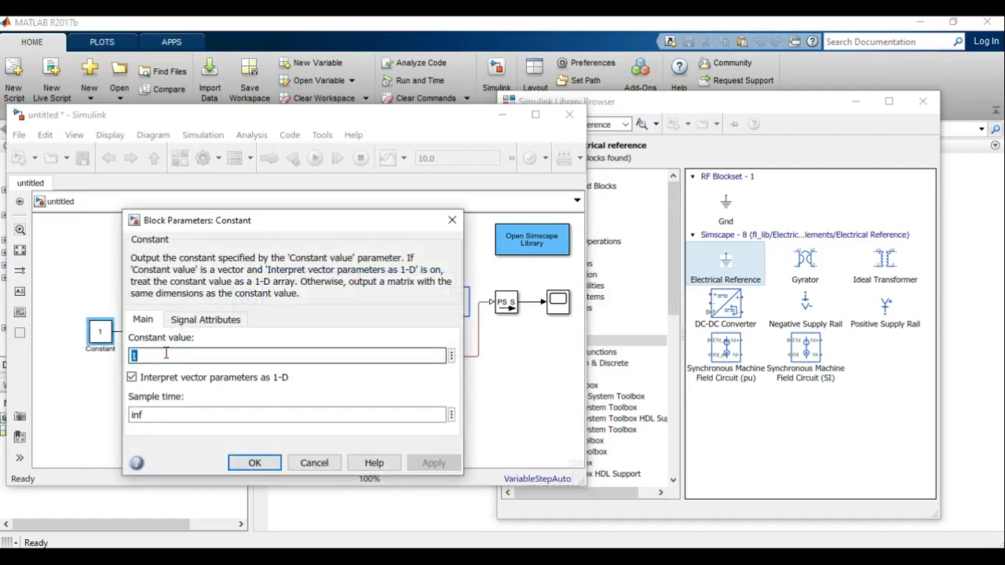
text(-1)
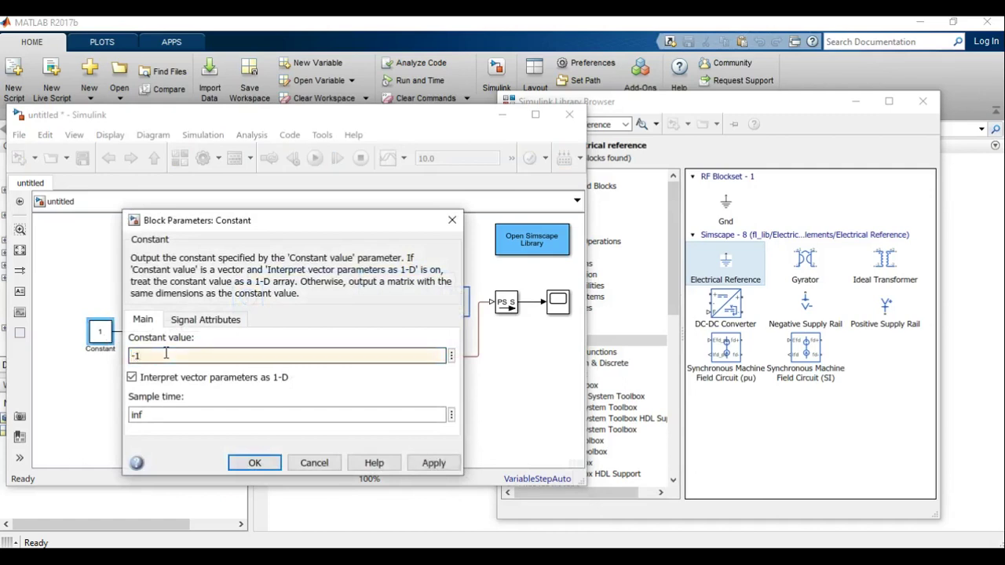
click(254, 463)
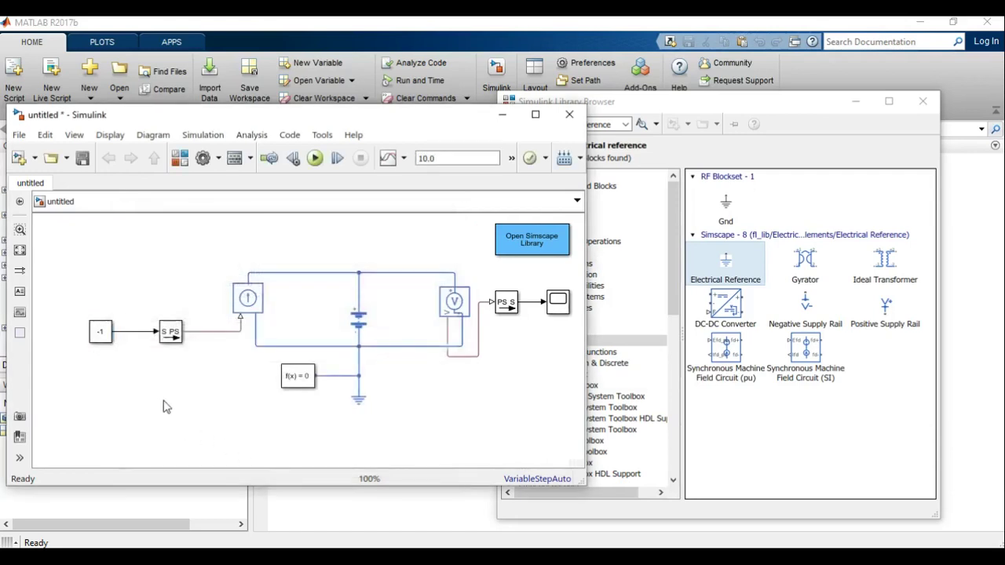
click(362, 320)
click(209, 269)
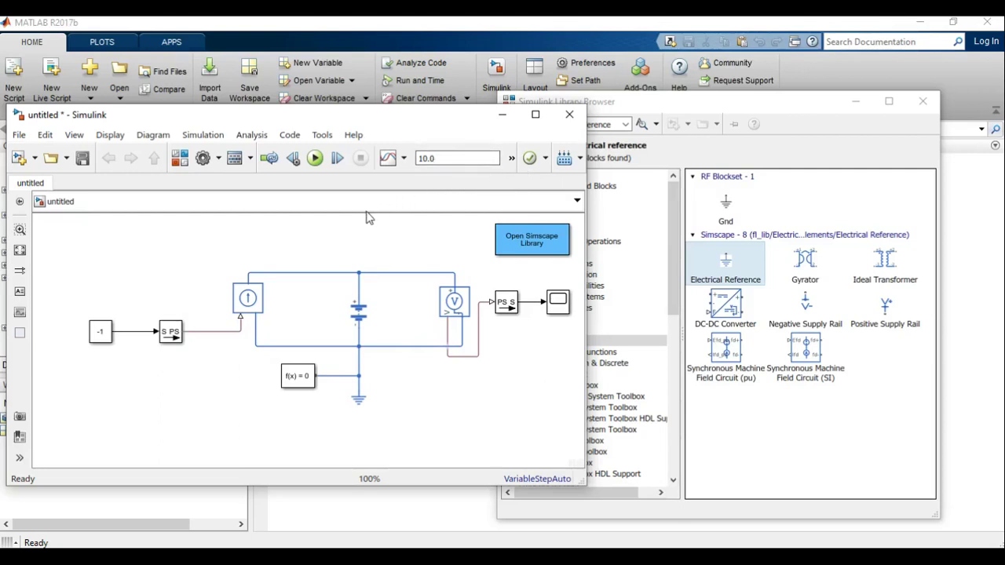
Step: Open the Scope window and place it, enlarged, beside the model diagram
double_click(557, 303)
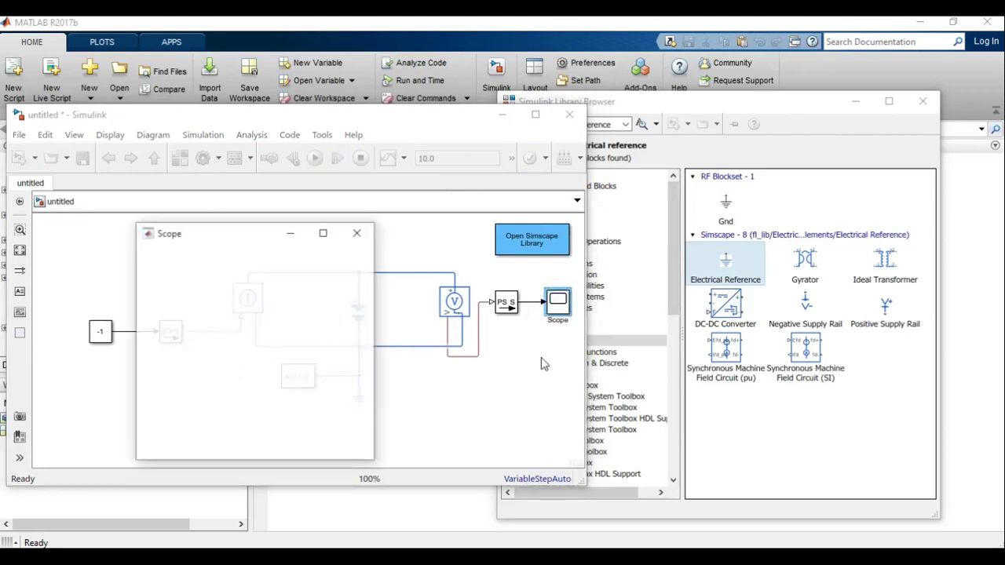
drag(239, 234, 698, 115)
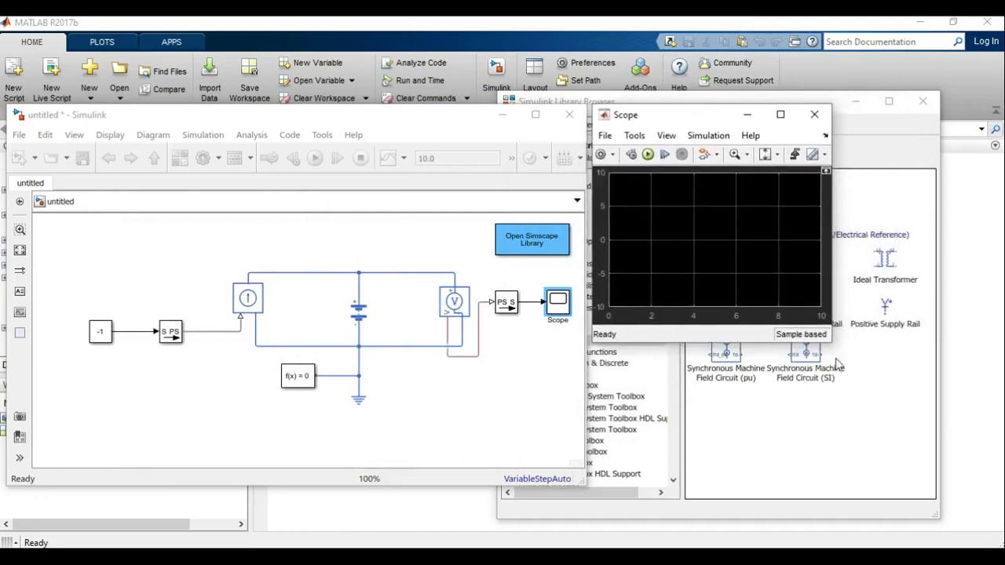
drag(824, 336, 996, 486)
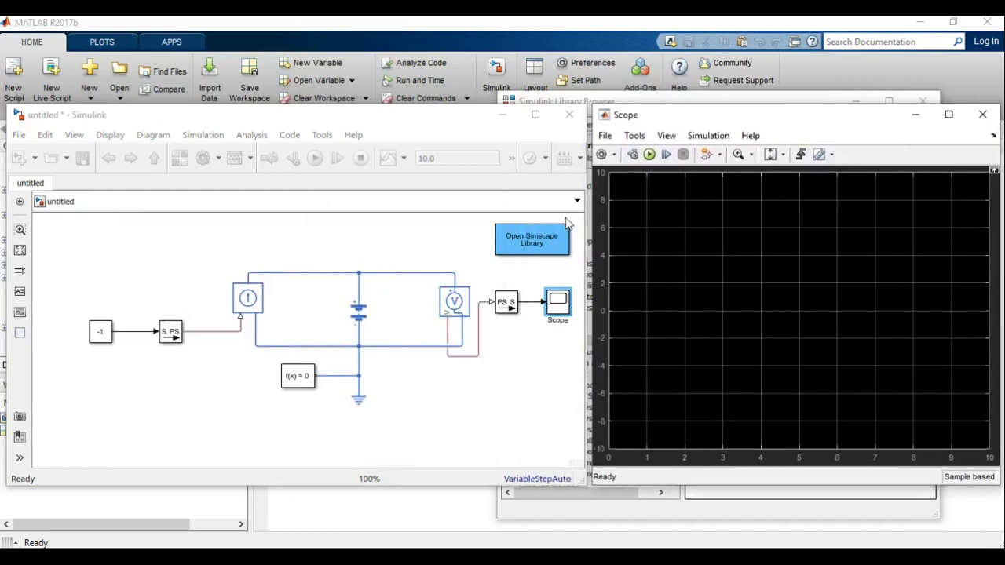
Step: Run the 10-second simulation so the scope shows the voltage flat at 10
click(322, 117)
double_click(445, 157)
click(314, 159)
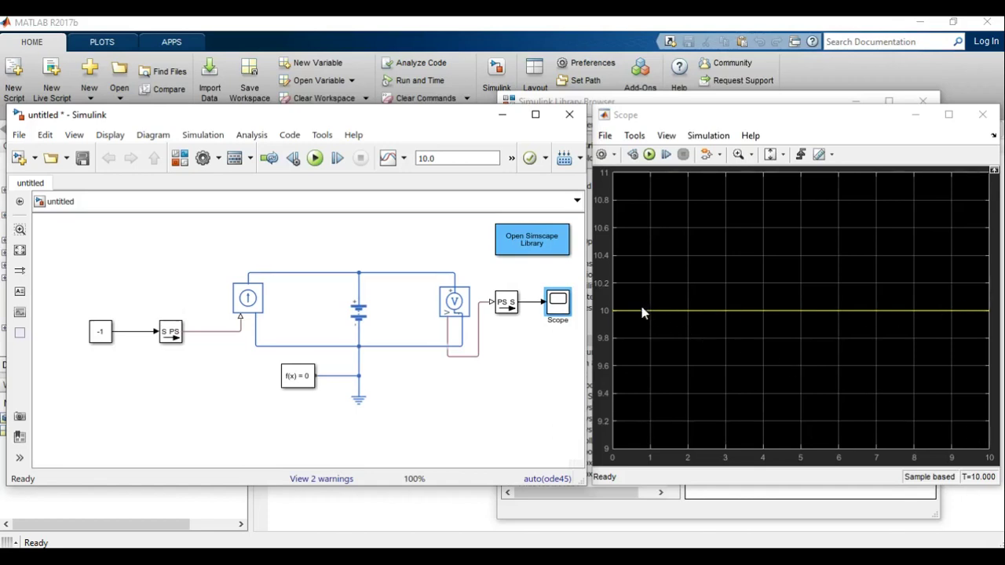
Step: Set the stop time to 140000 and rerun; the voltage stays flat at 10
click(441, 158)
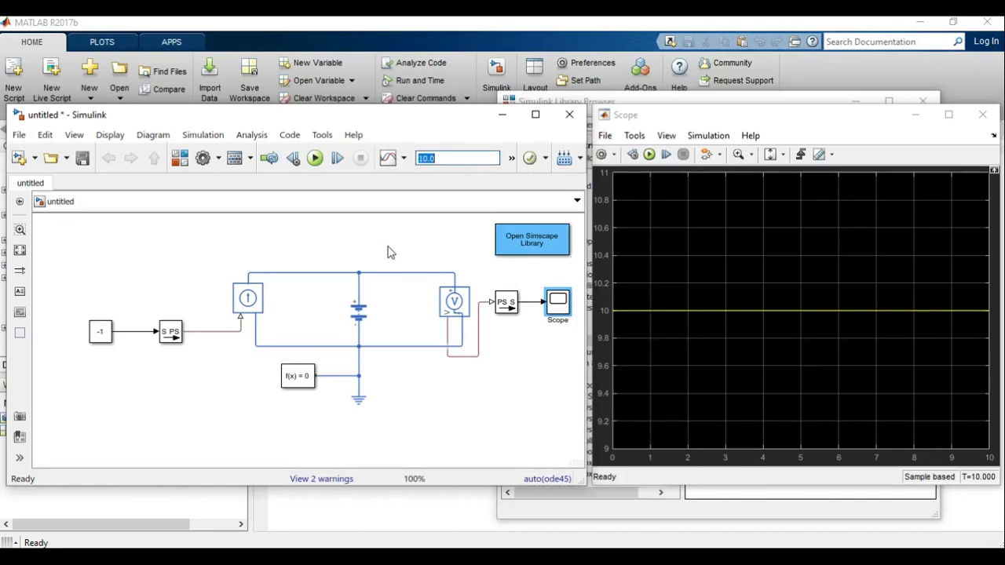
text(140000)
click(315, 159)
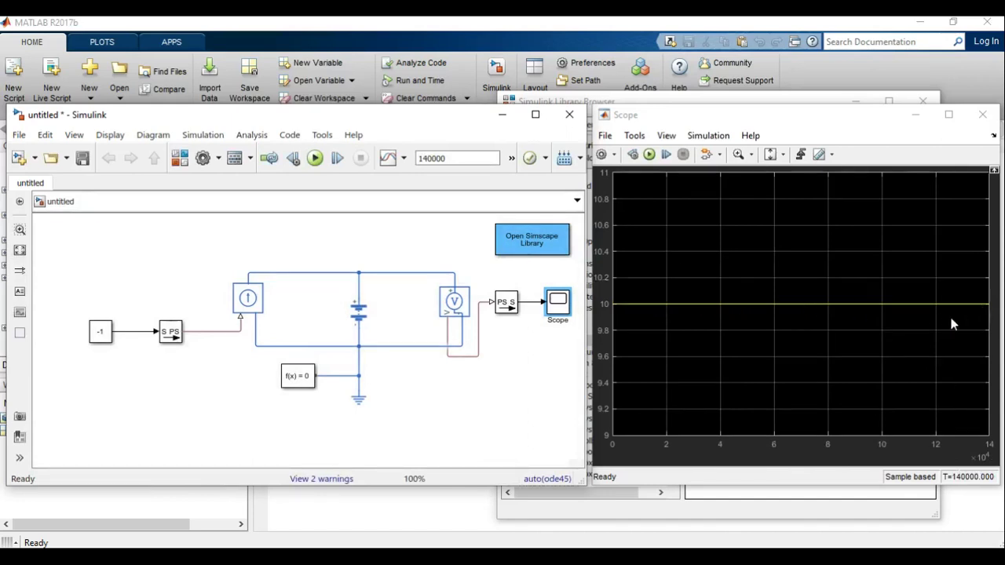
click(453, 159)
Step: Make the Battery charge capacity Finite (50 hr*A, 11.5 V at 25 hr*A) and confirm
click(360, 314)
double_click(360, 314)
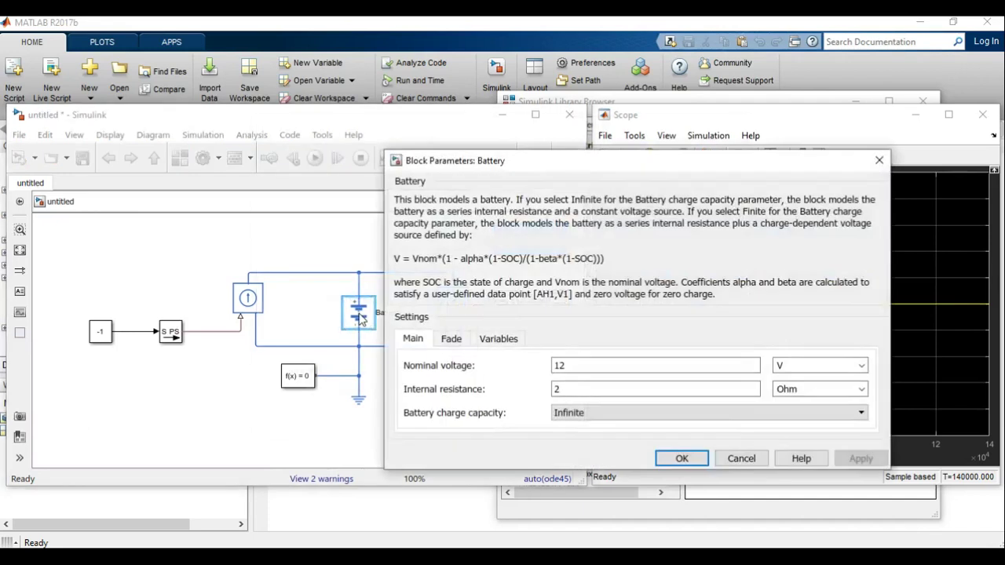
drag(700, 165, 410, 142)
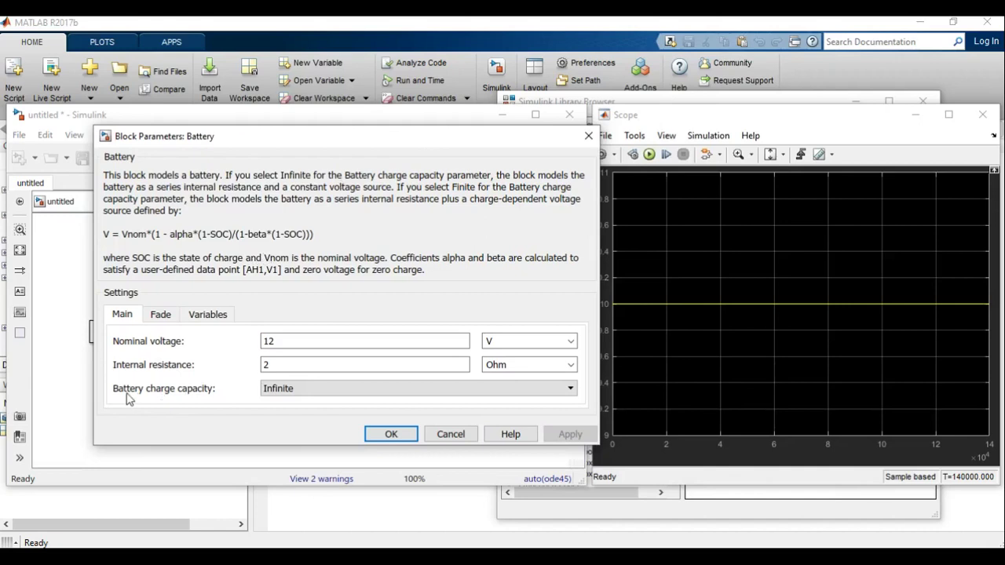
click(360, 390)
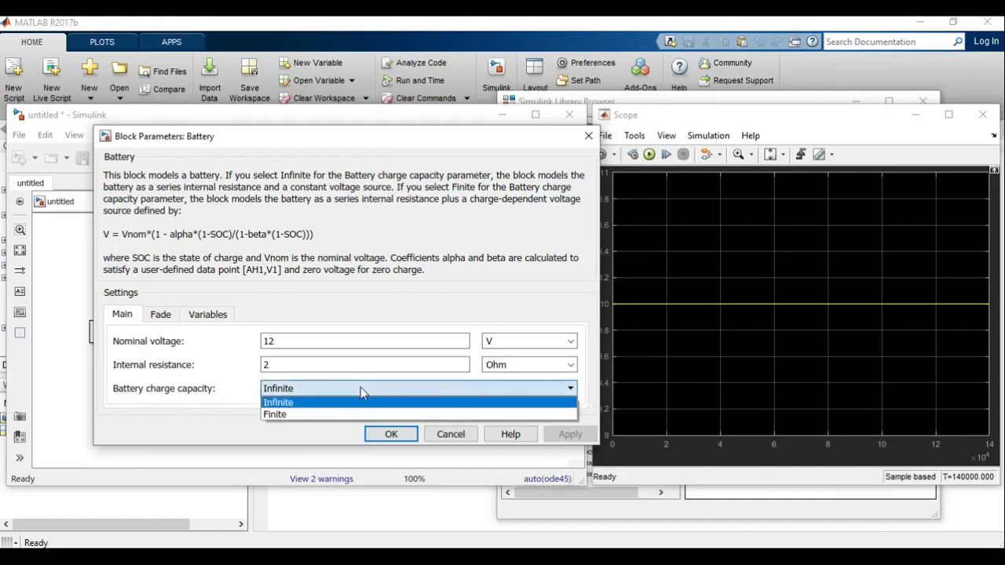
click(332, 416)
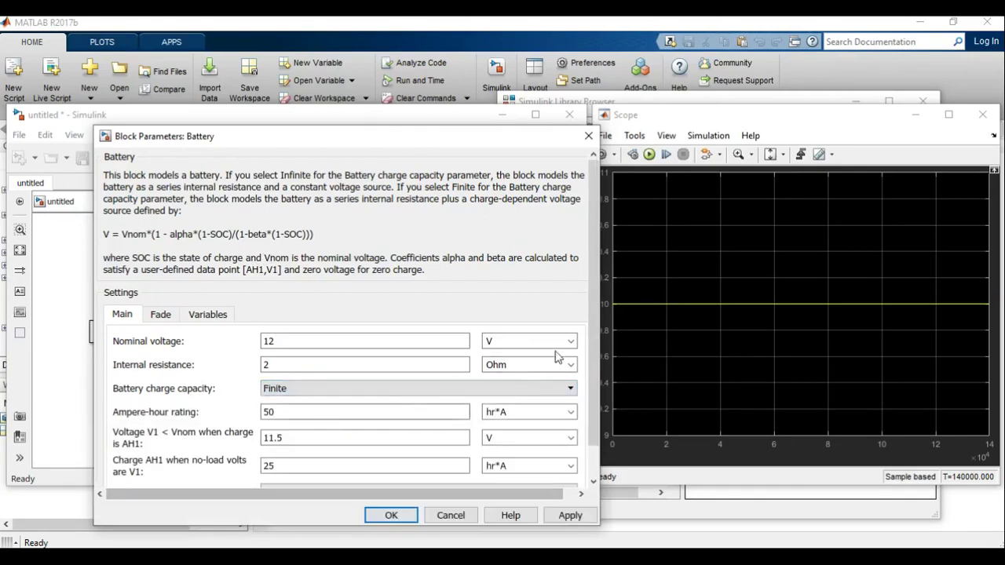
drag(597, 299, 594, 251)
scroll(597, 299, down, 2)
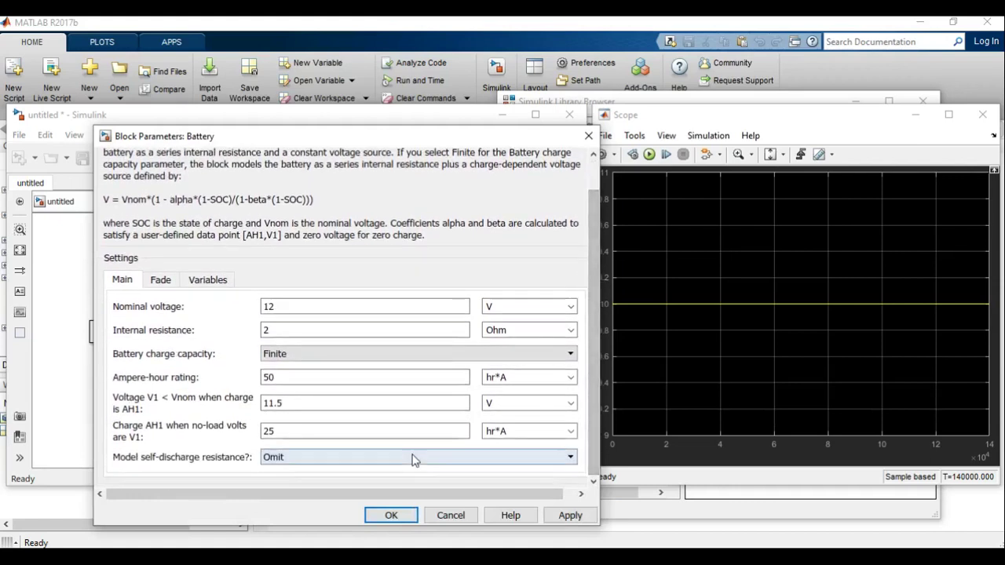
click(391, 516)
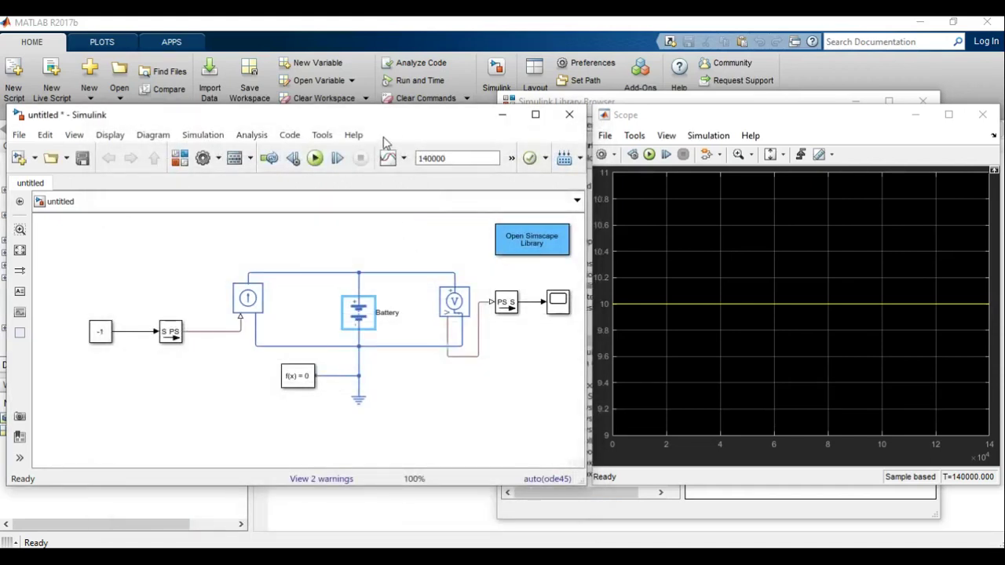
Step: Rerun the 140000 s simulation with the finite-capacity battery
click(315, 159)
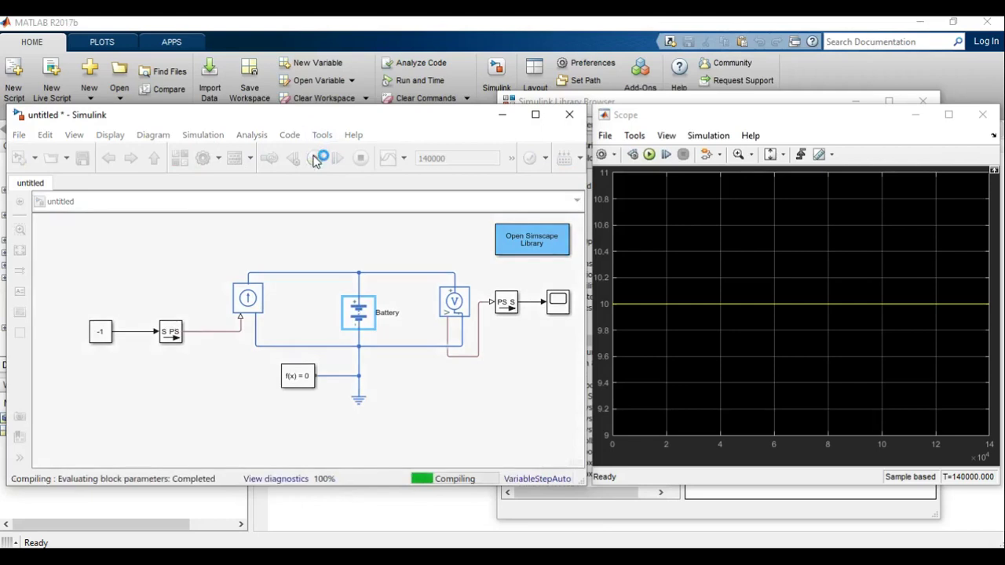